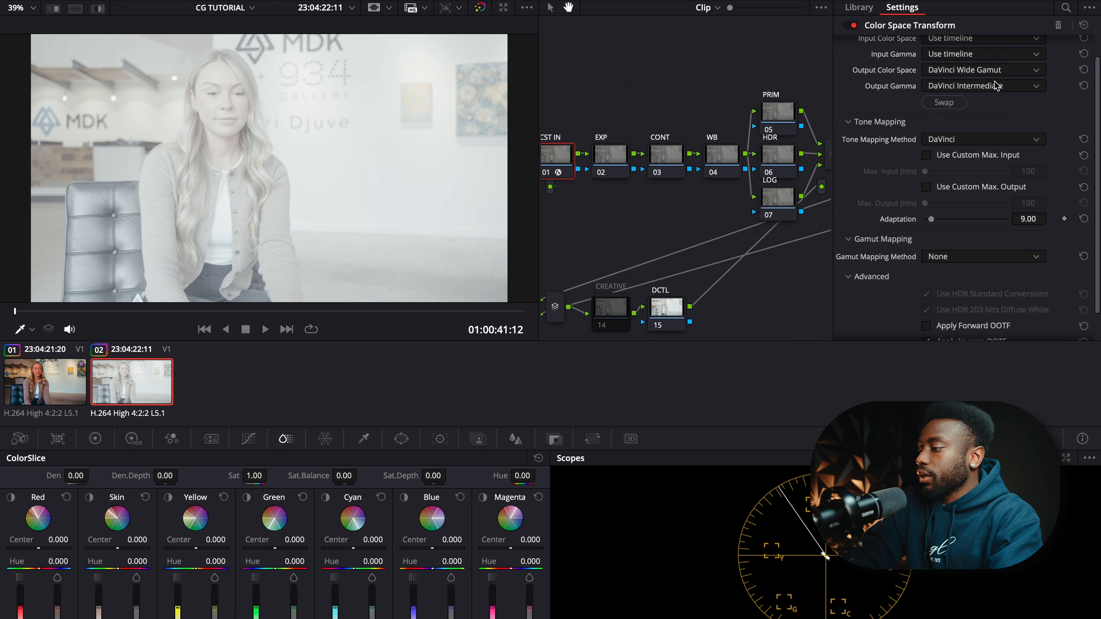
- Set CST IN's input to Sony S-Gamut3.Cine and Sony S-Log3, then bring up CST OUT's settings
left_click(958, 65)
left_click(957, 68)
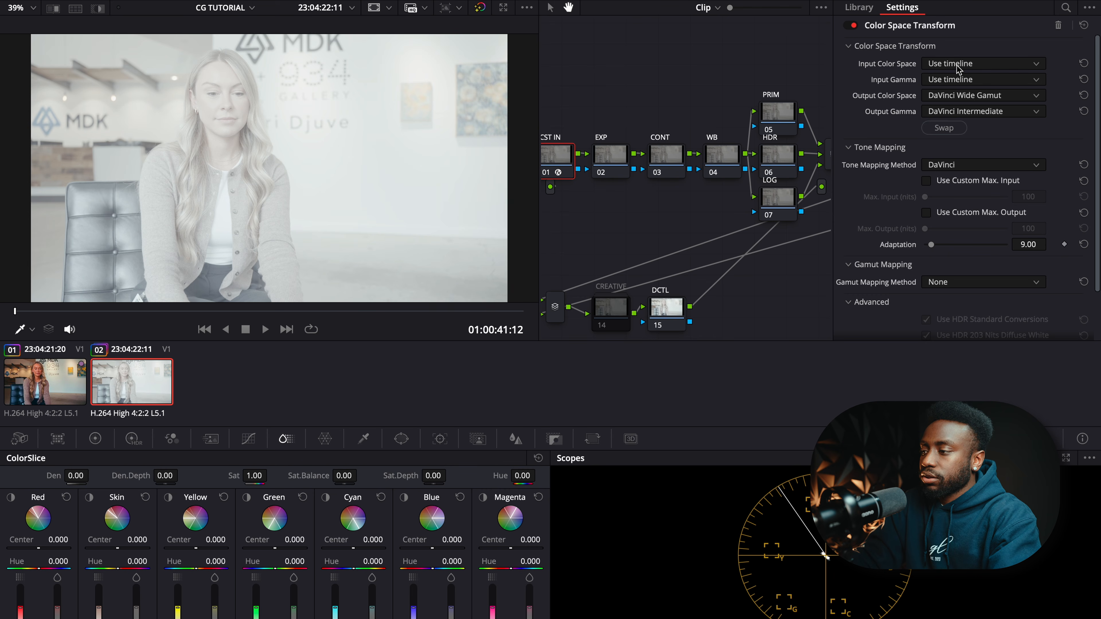
left_click(958, 65)
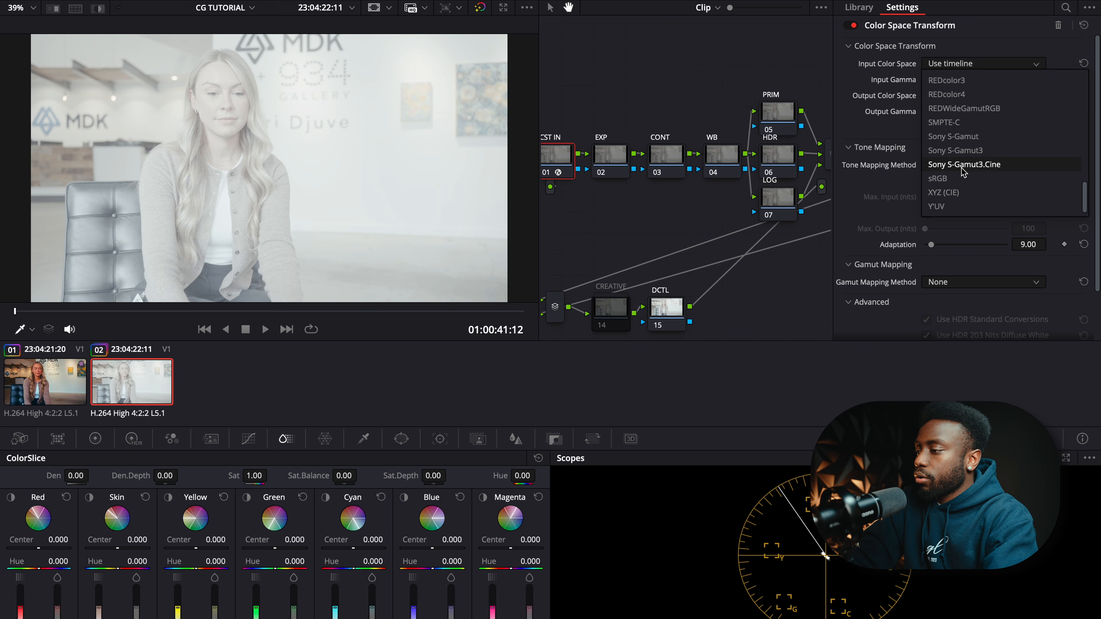
left_click(962, 165)
left_click(953, 80)
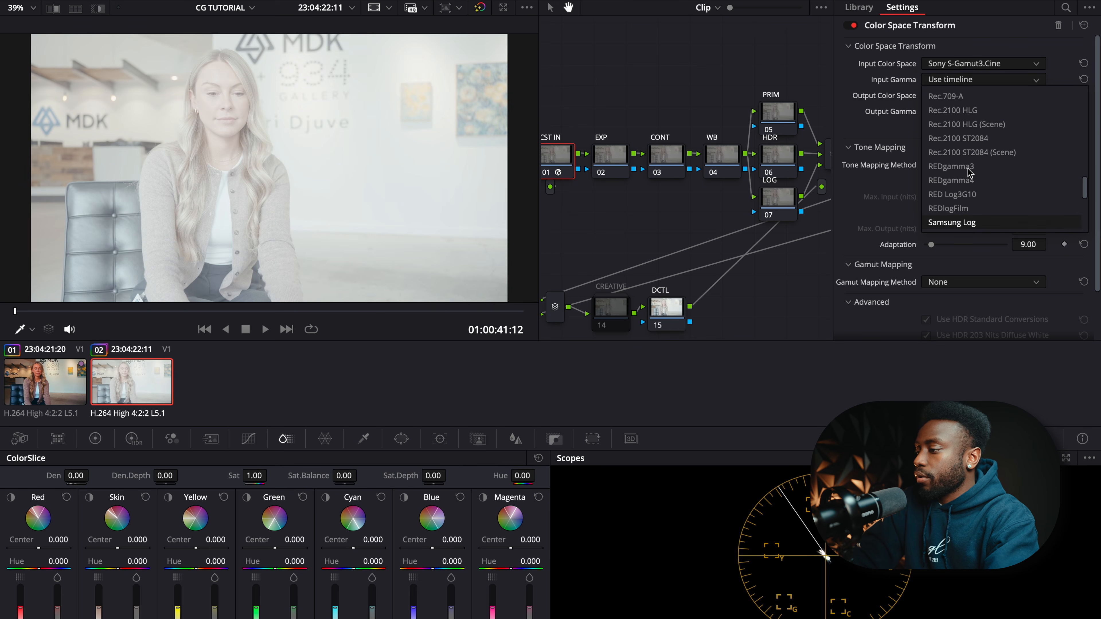
scroll(970, 173, "down", 3)
left_click(954, 177)
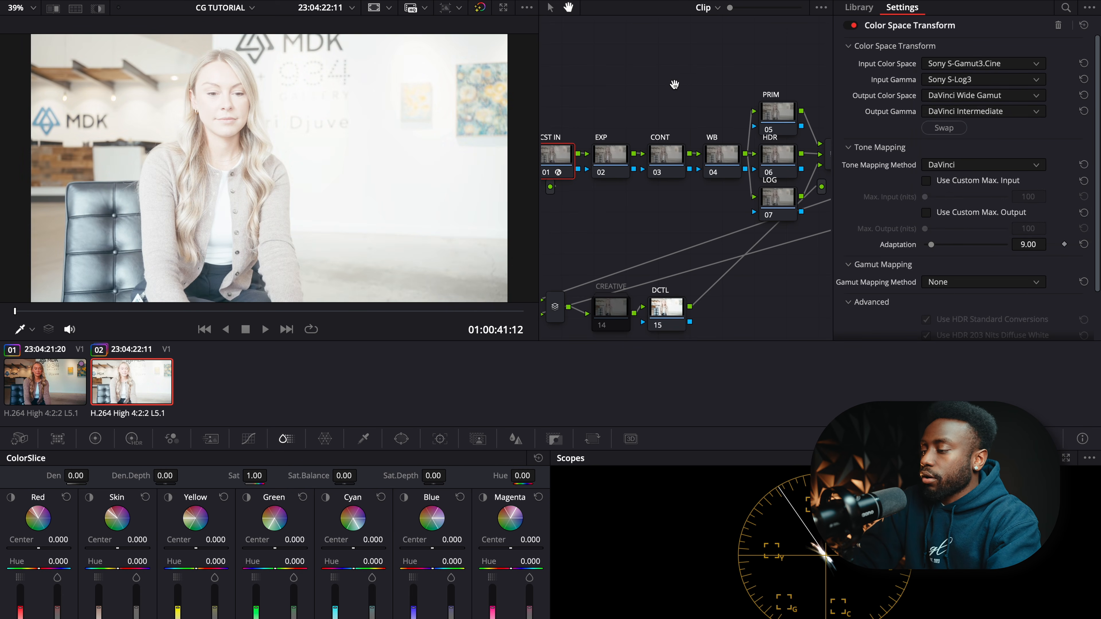
left_click_drag(677, 84, 585, 65)
left_click(799, 140)
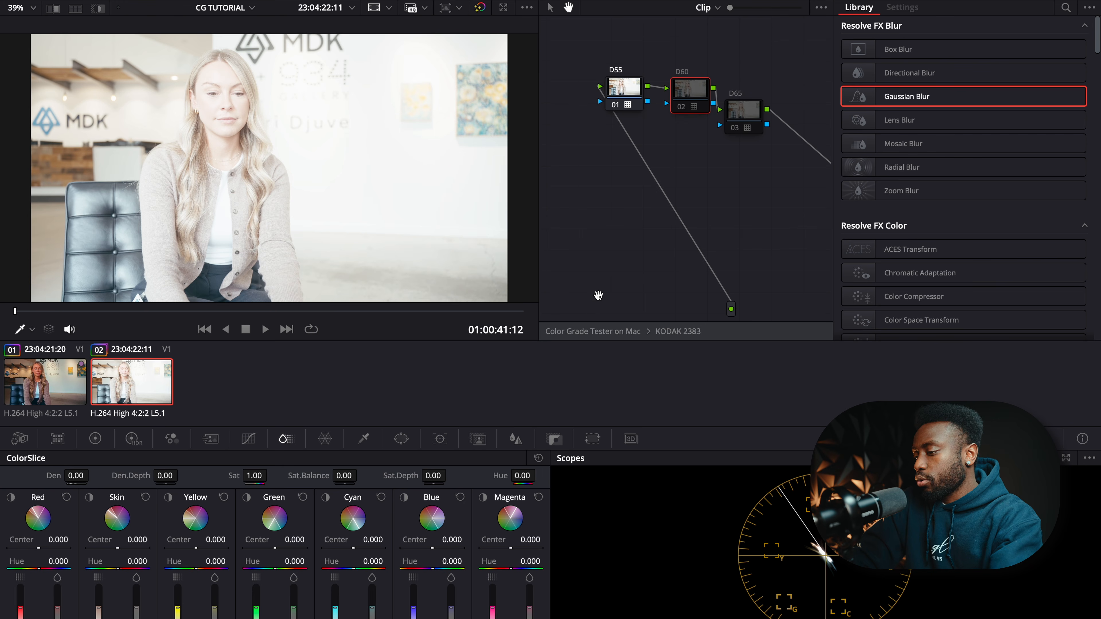
- Leave the KODAK 2383 compound, close the Effects Library, recentre the tree and select CONT
left_click(601, 333)
left_click_drag(646, 182, 686, 23)
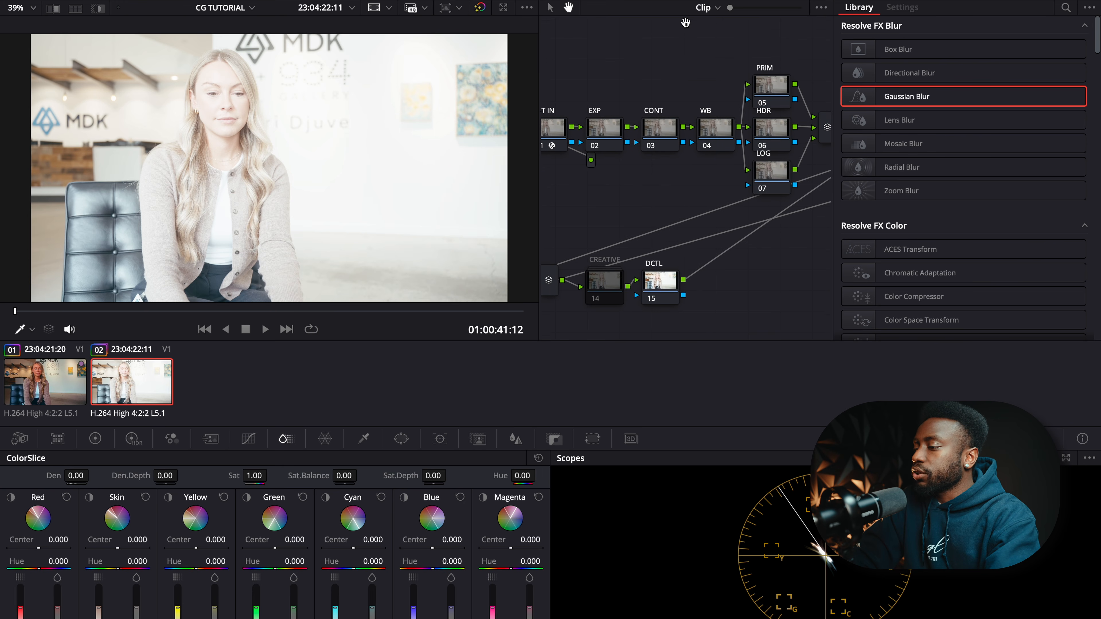
left_click(945, 1)
left_click_drag(898, 57, 898, 46)
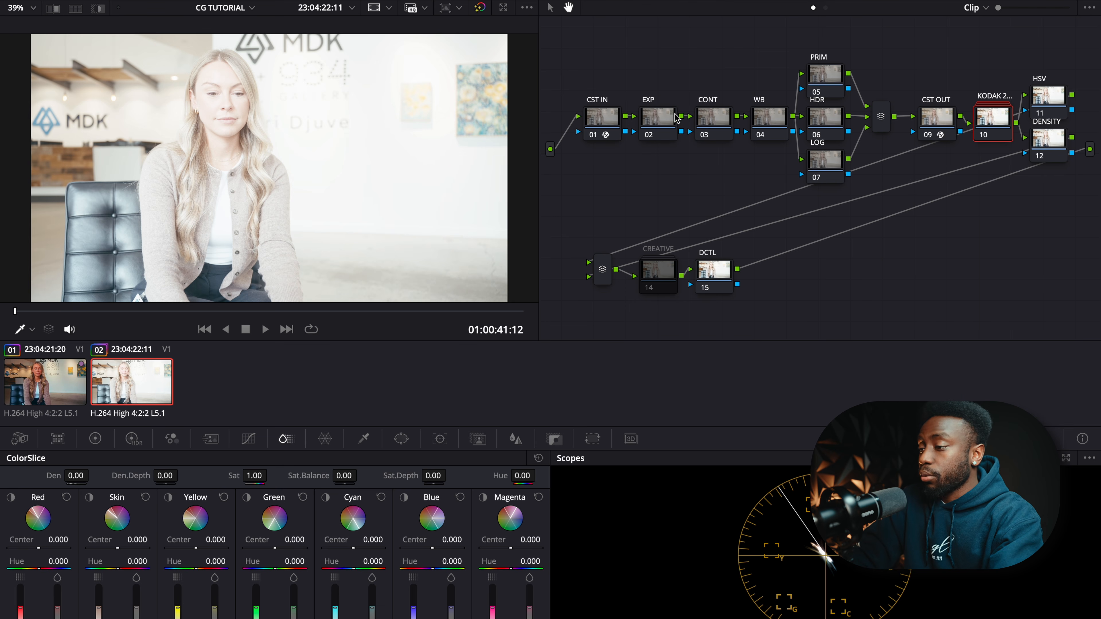
left_click(717, 119)
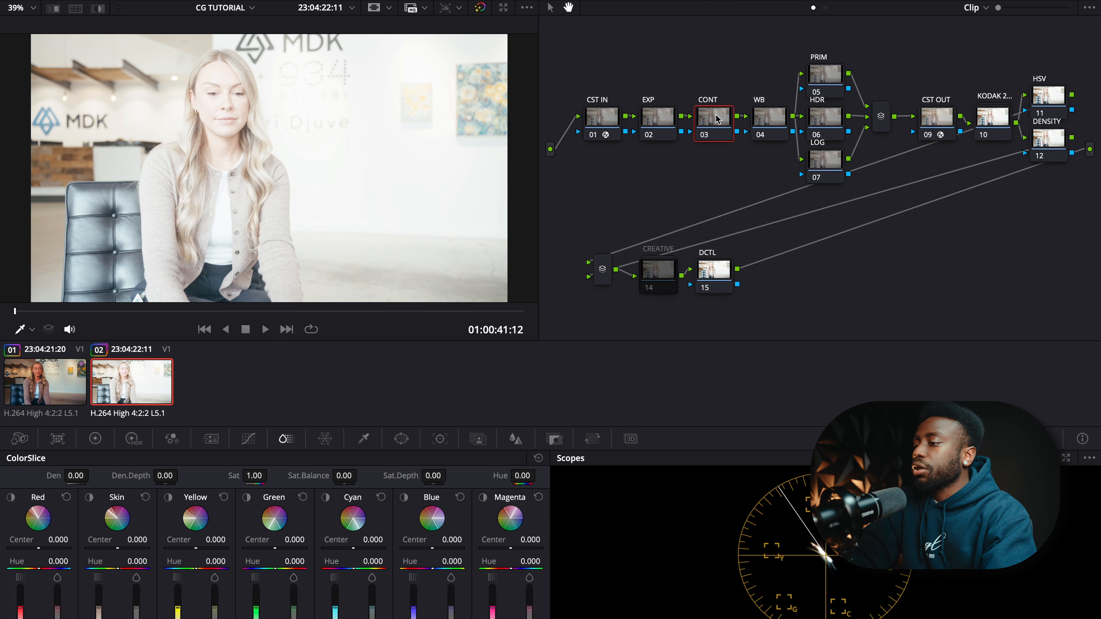
left_click(248, 439)
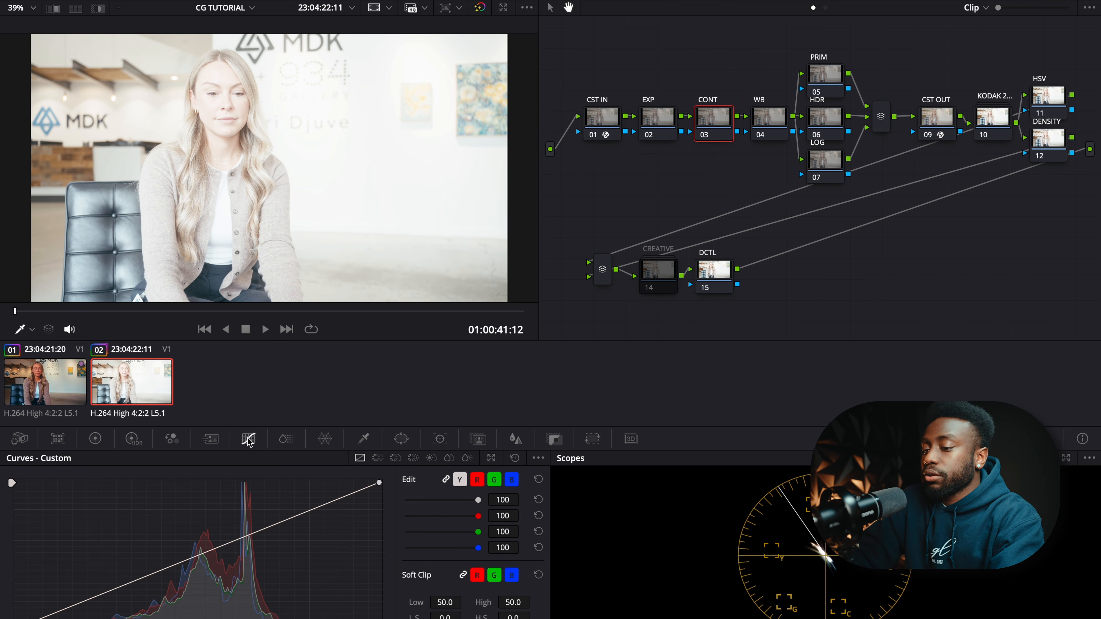
- Shape CONT's custom curve with a lowered white point, darker shadows and an upper point, then select EXP
left_click(93, 440)
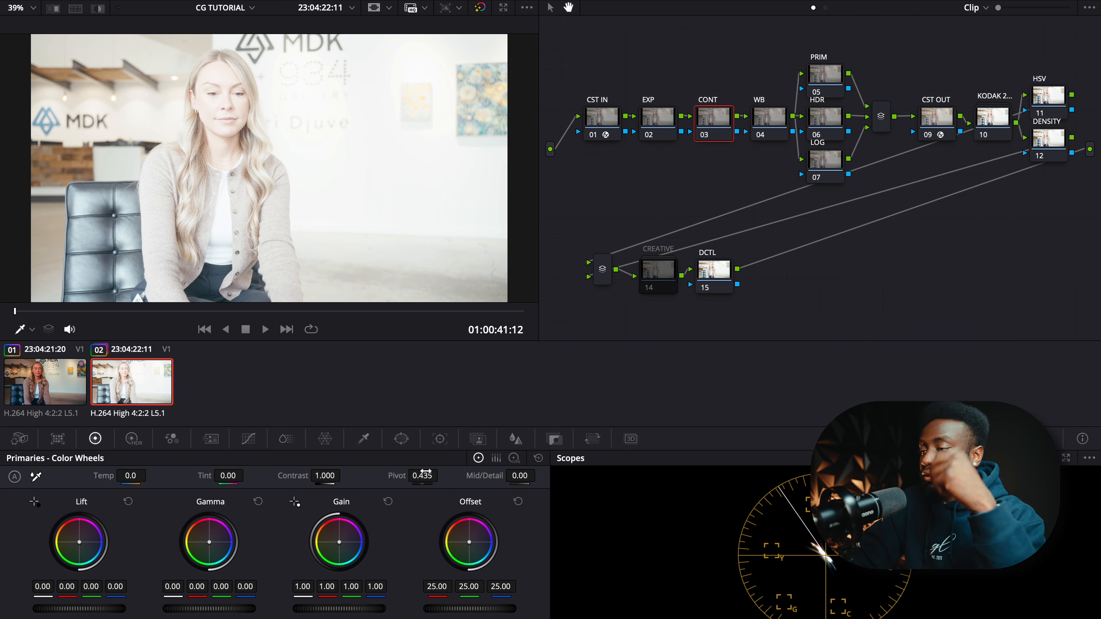
left_click(249, 439)
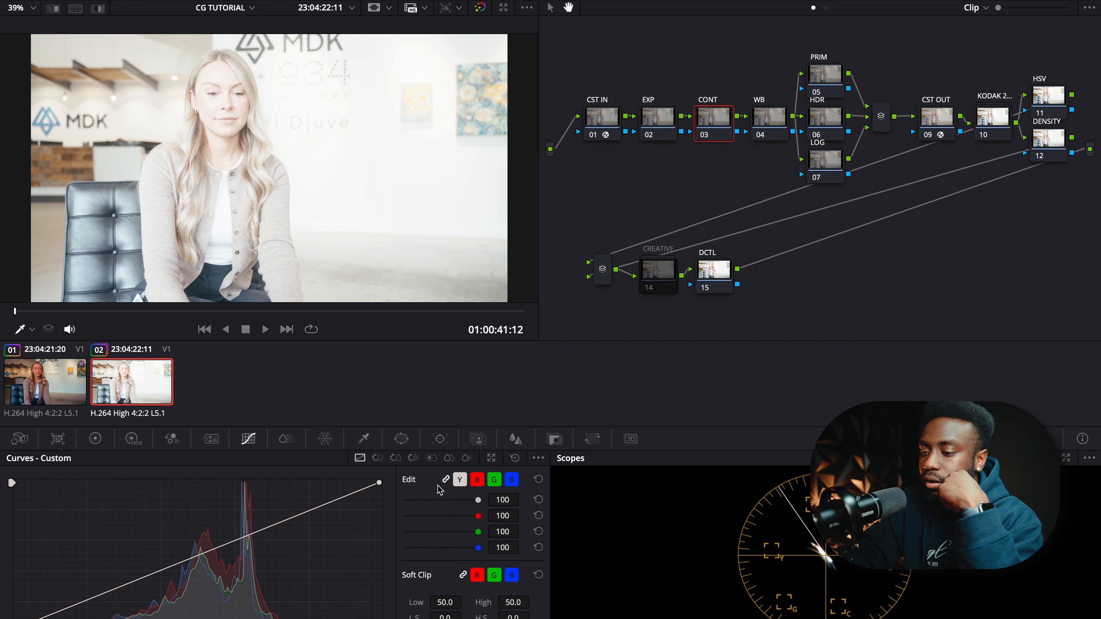
left_click_drag(380, 483, 380, 501)
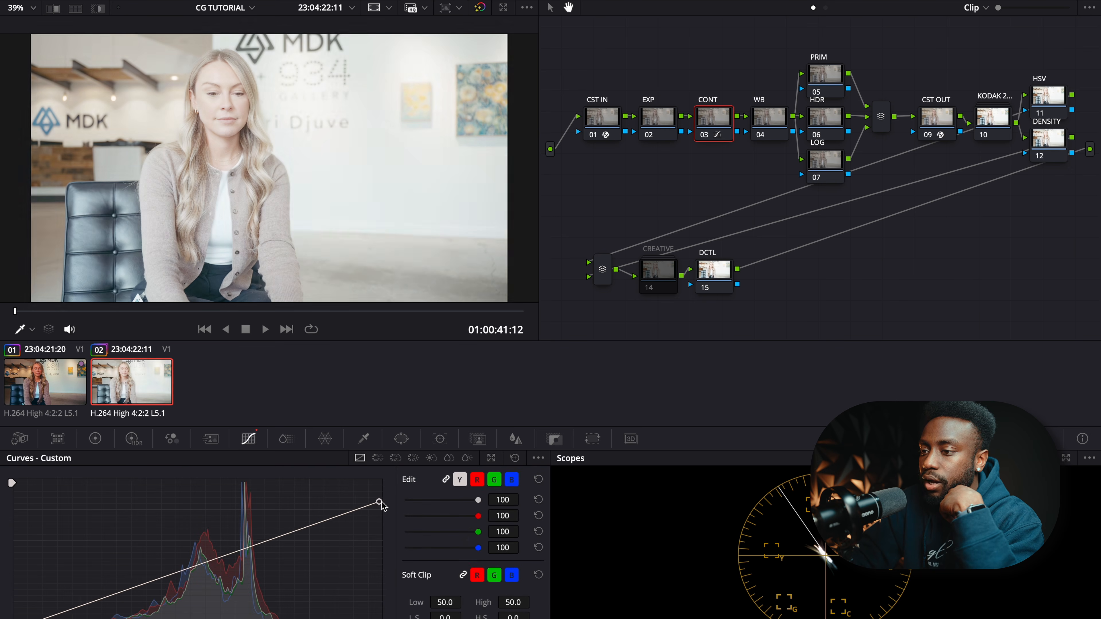
left_click_drag(130, 571, 132, 579)
left_click(292, 517)
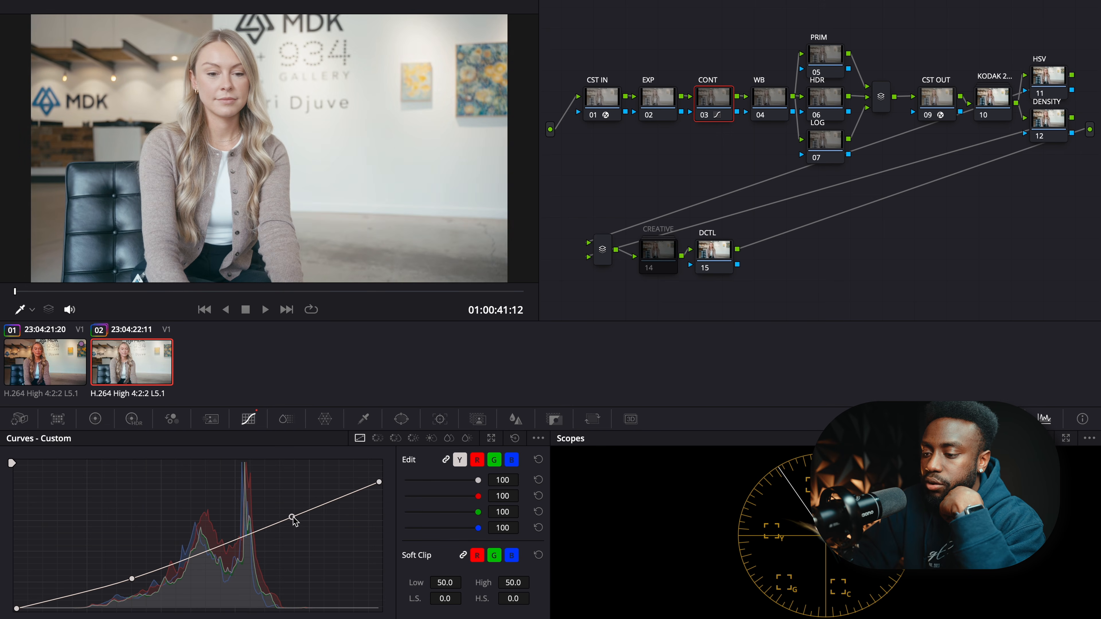
left_click_drag(293, 517, 291, 521)
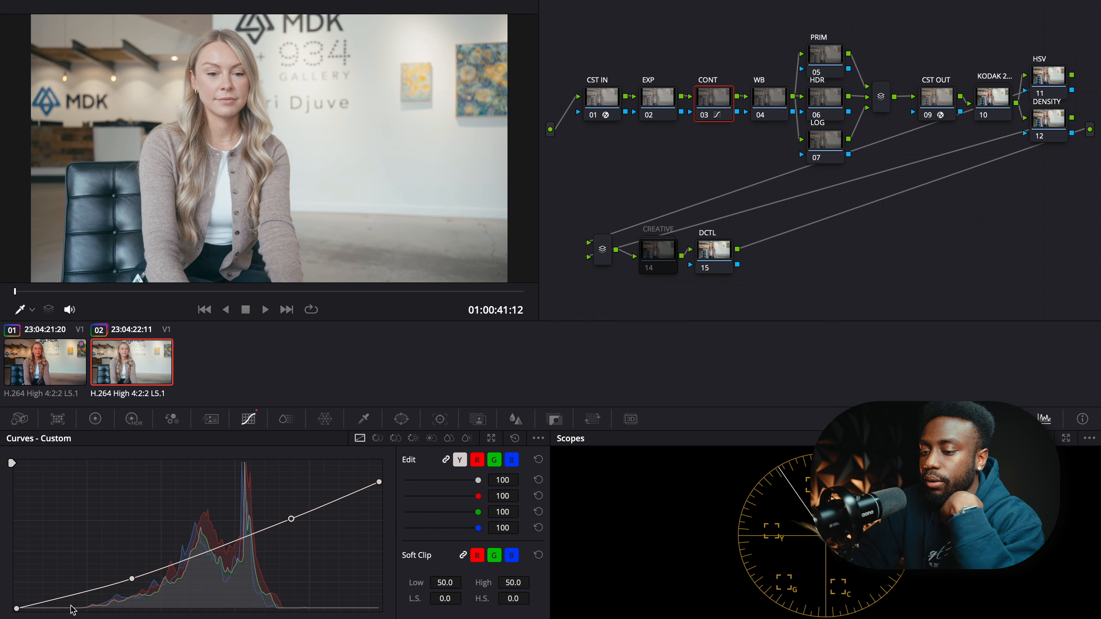
mouse_move(379, 482)
left_mouse_down()
mouse_move(386, 469)
mouse_move(389, 484)
left_mouse_up()
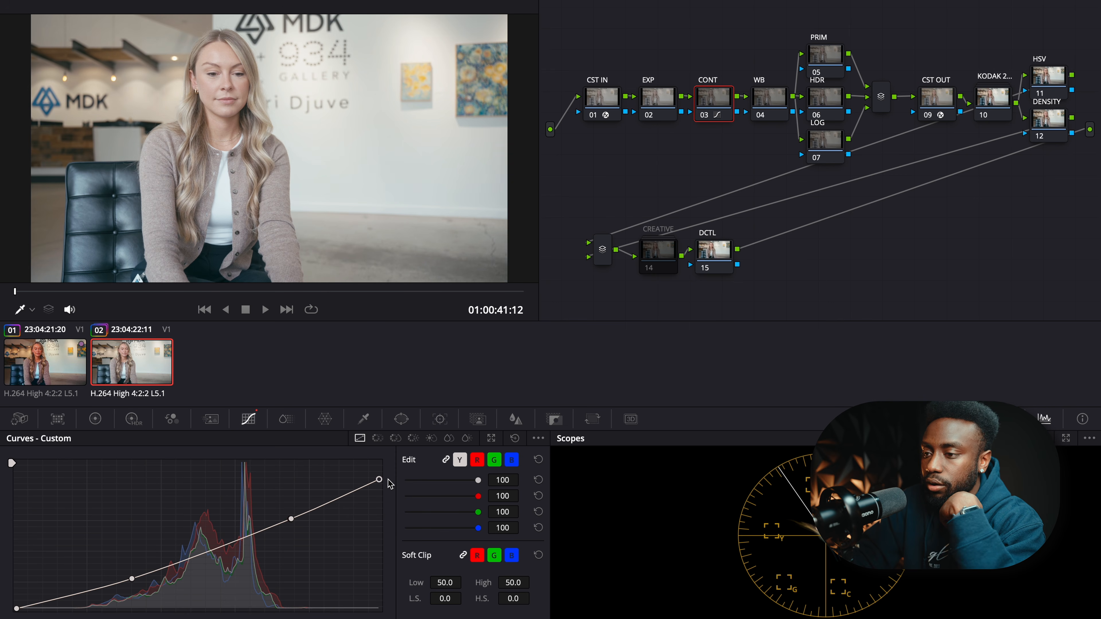
left_click(661, 92)
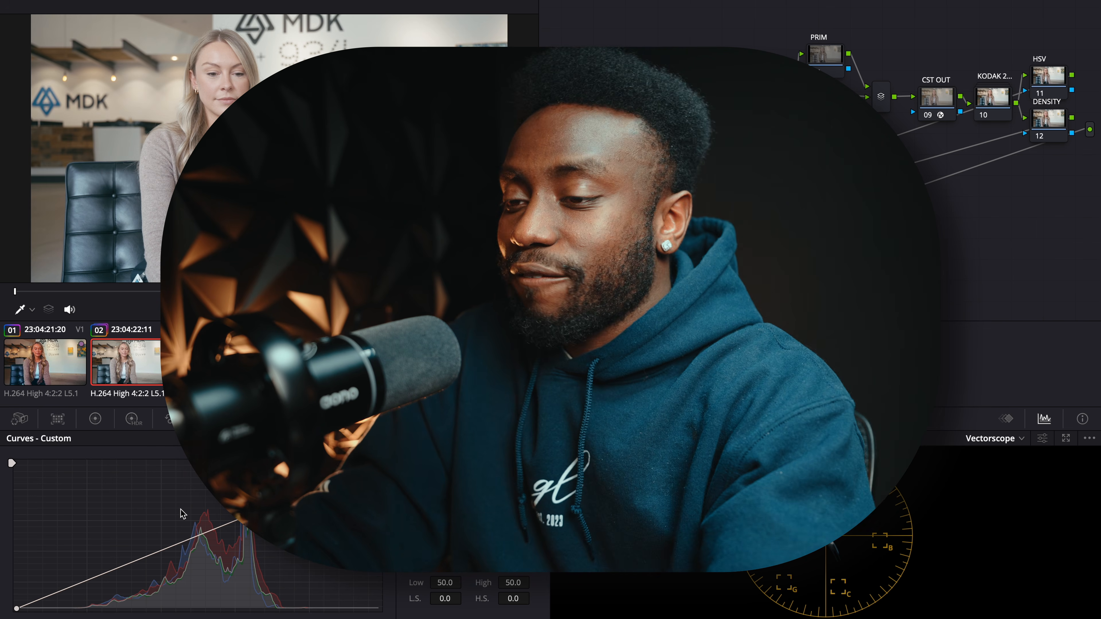
left_click(95, 419)
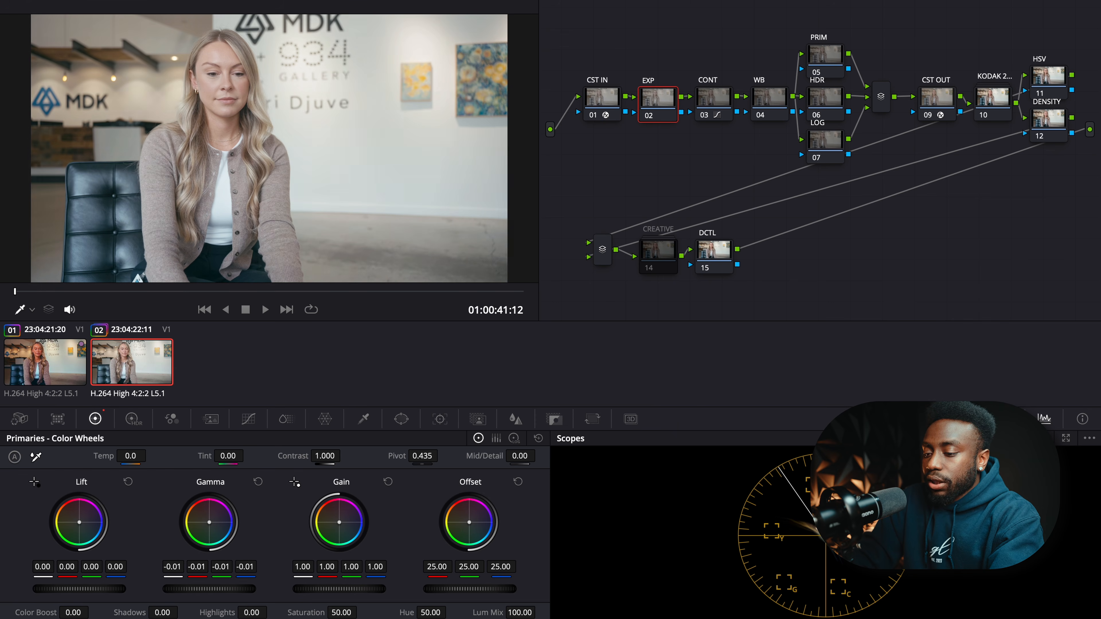
- Lower EXP's Gamma to -0.06 and Lift to -0.02 while watching a Waveform scope
left_click_drag(215, 589, 195, 589)
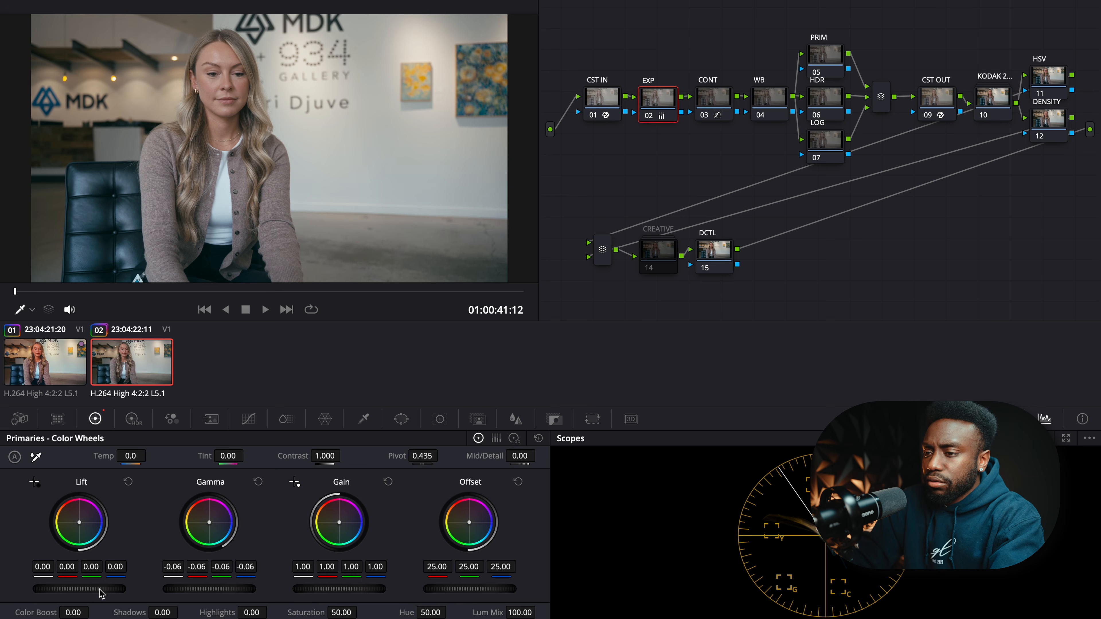
left_click_drag(92, 590, 89, 592)
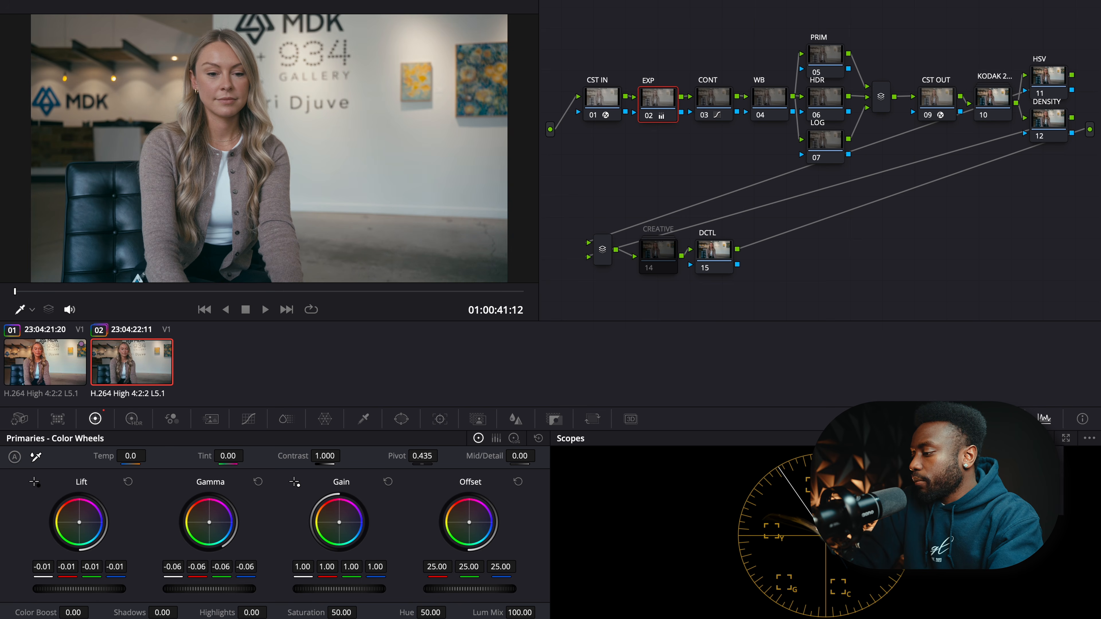
left_click(1034, 468)
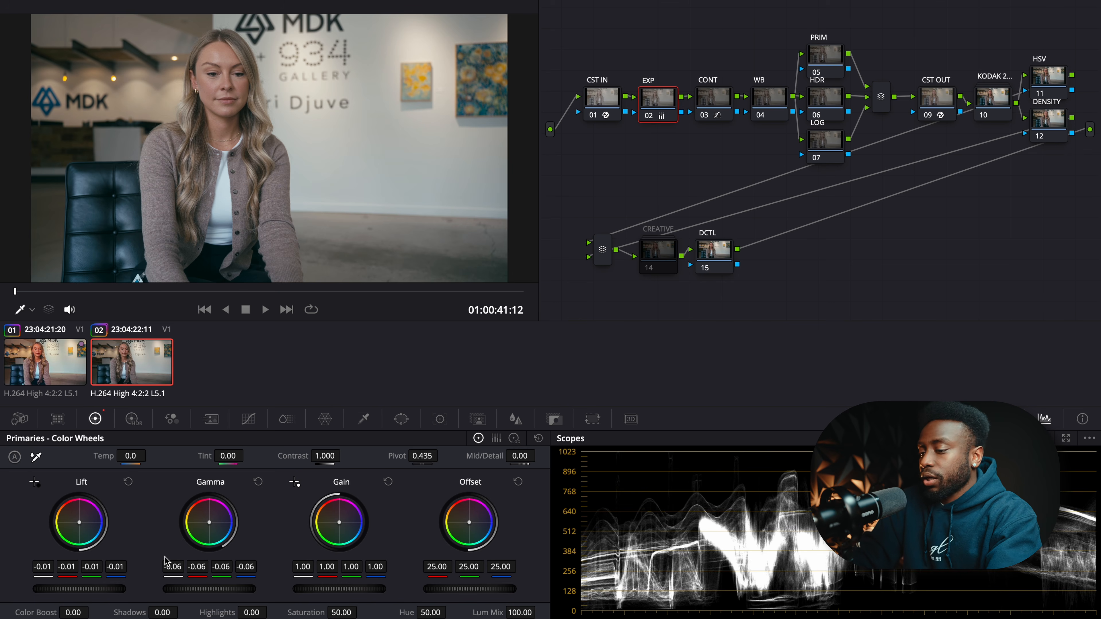
left_click_drag(80, 589, 74, 589)
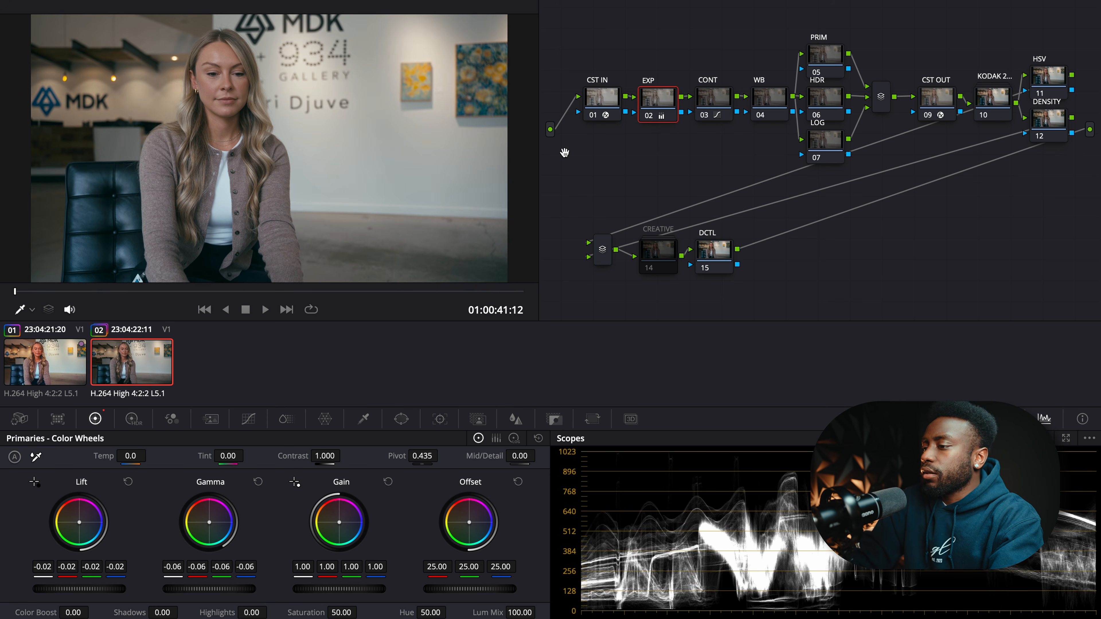
- Add a new serial node ahead of CST IN
left_click(620, 120)
key("shift+s")
right_click(616, 142)
- Name the new node HL and set its HSL qualifier Luminance Low to 60
left_click(649, 166)
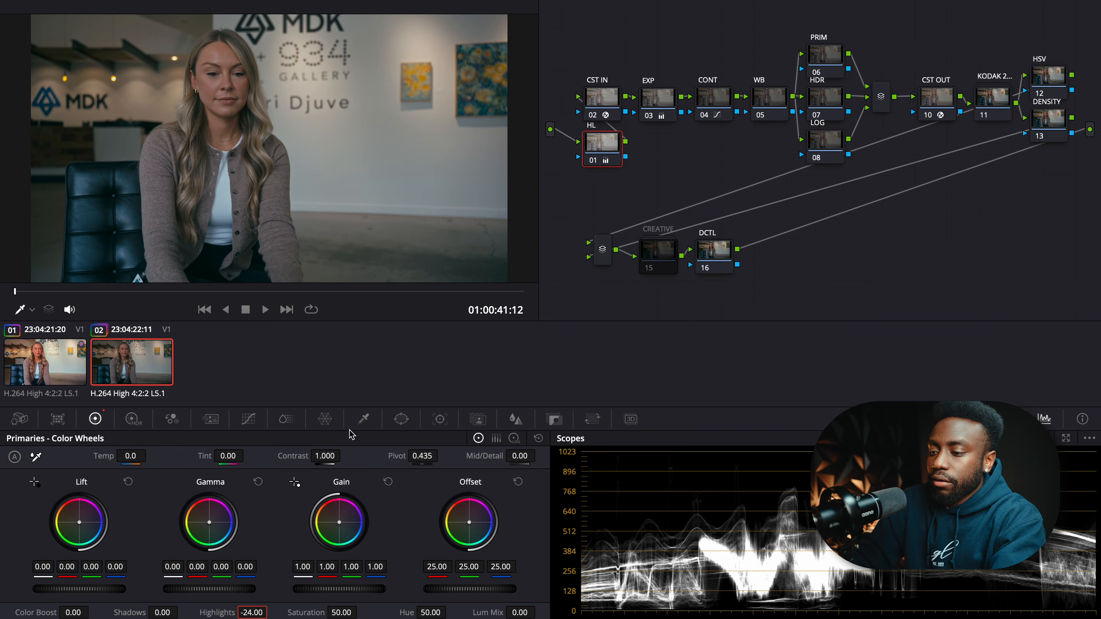
left_click(364, 419)
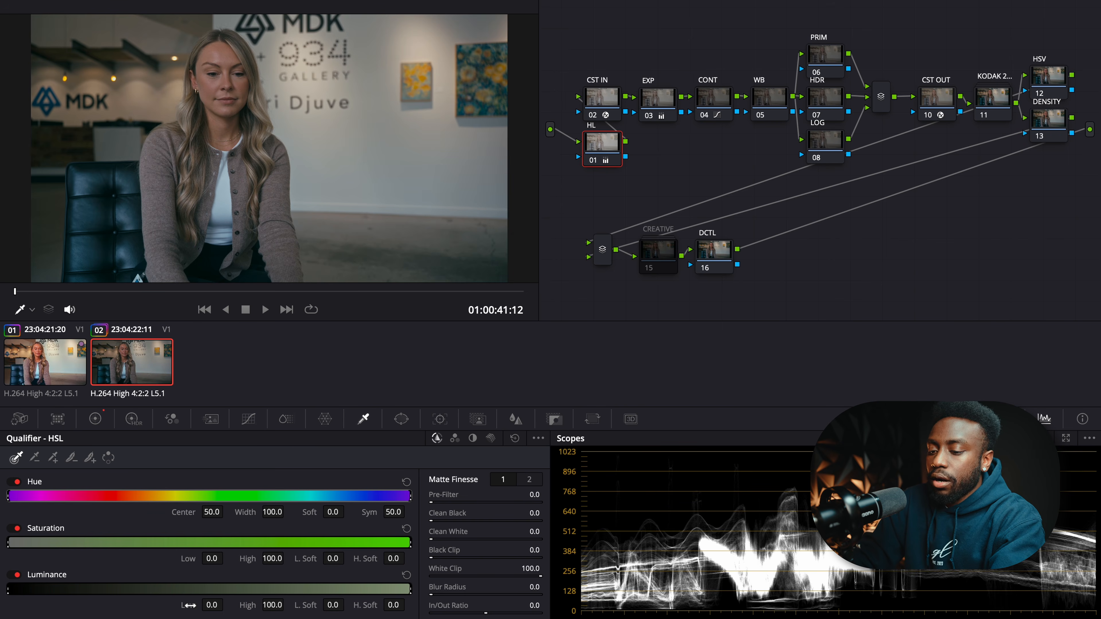
left_click(213, 607)
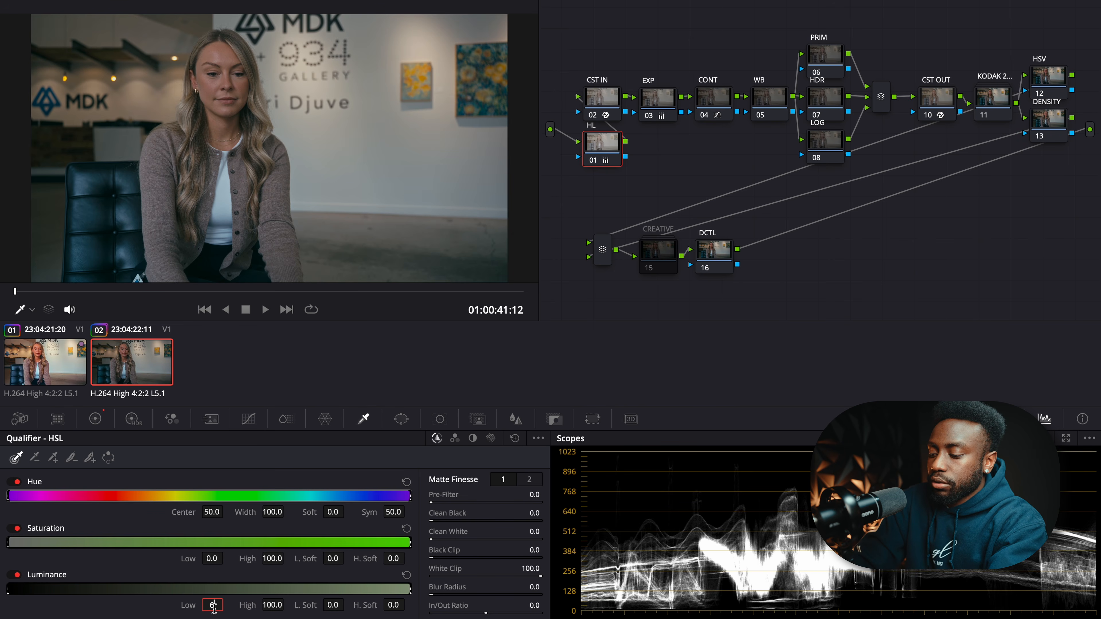
type("60")
key("Return")
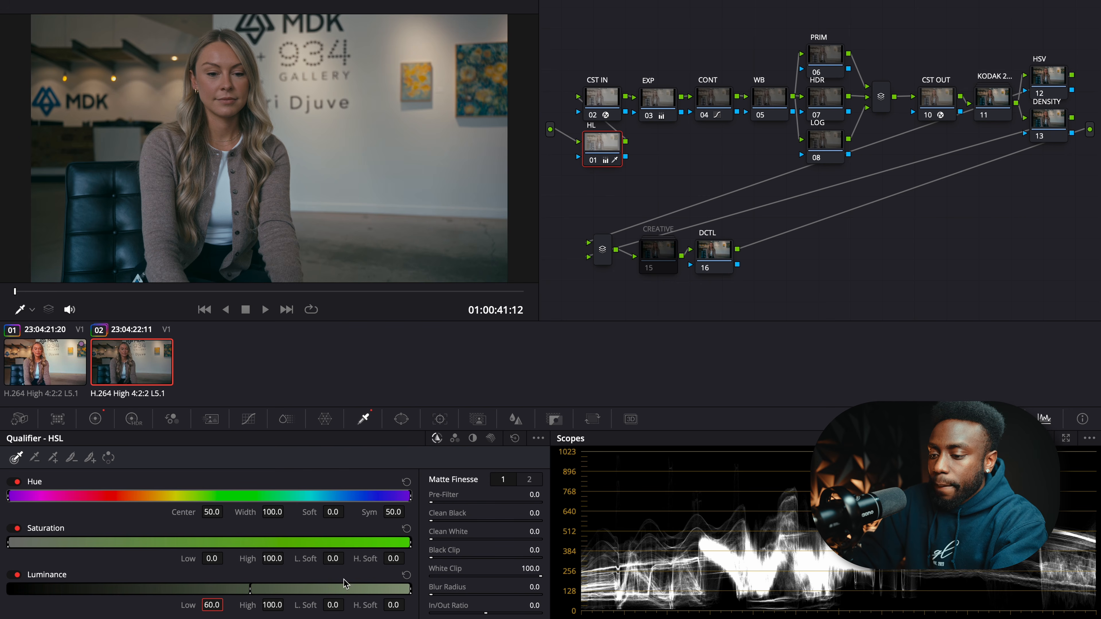
- Widen the luminance low softness to 44.7 and disable the HL node
left_click(335, 605)
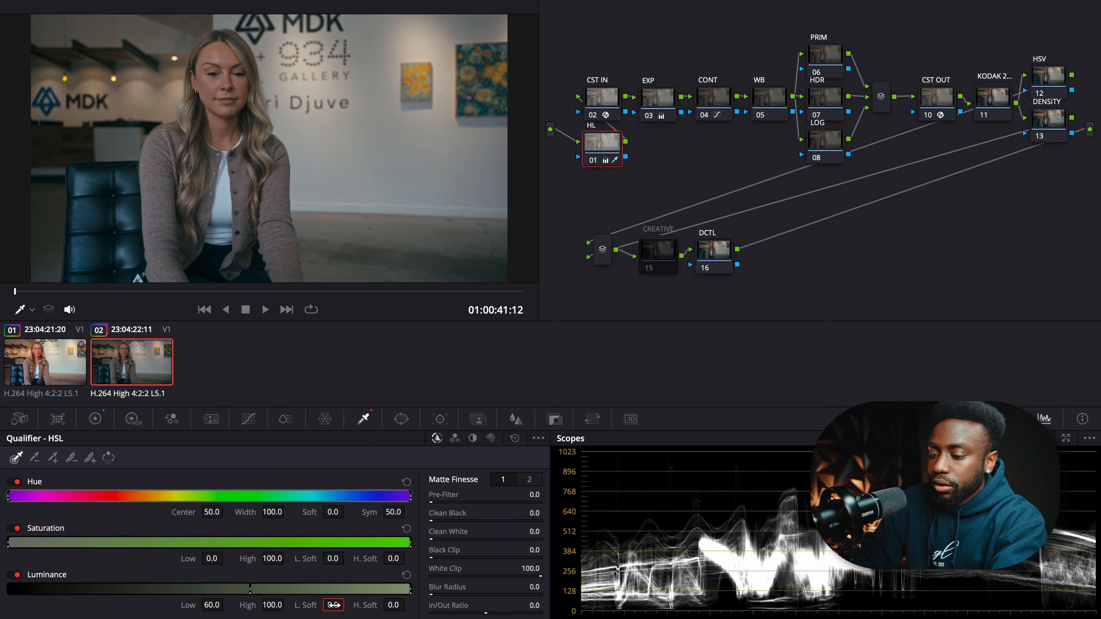
type("35")
key("Return")
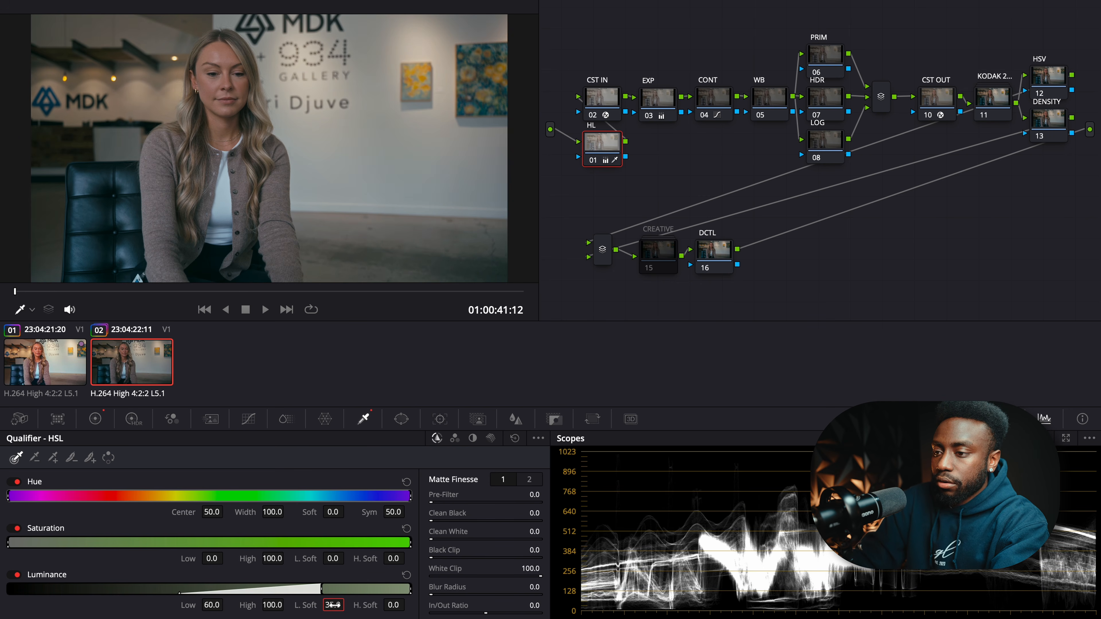
left_click_drag(333, 605, 386, 605)
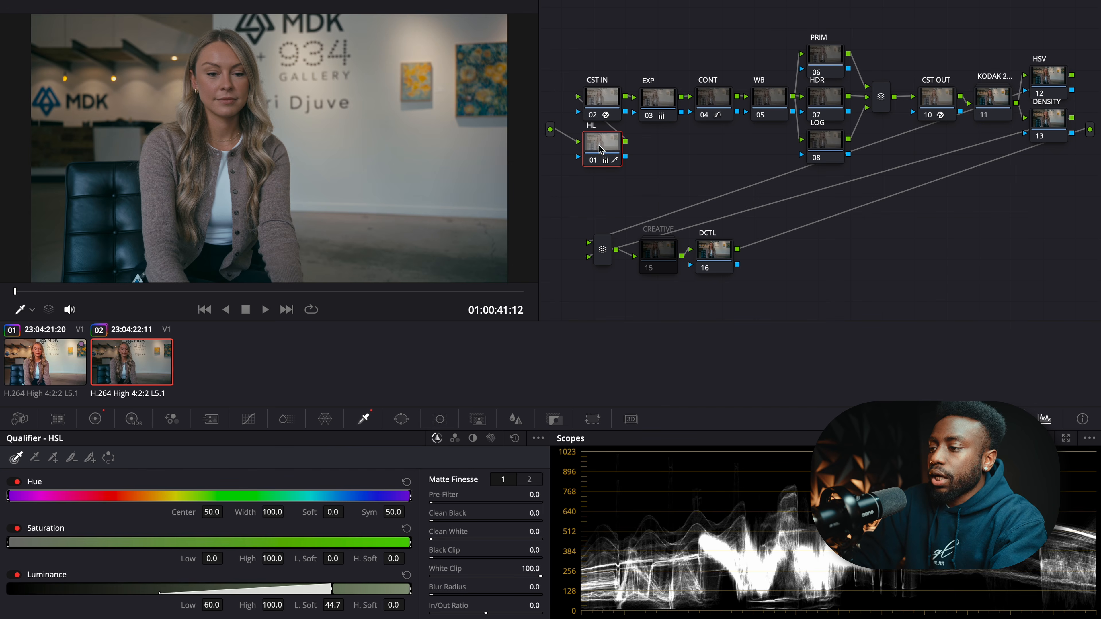
key("ctrl+d")
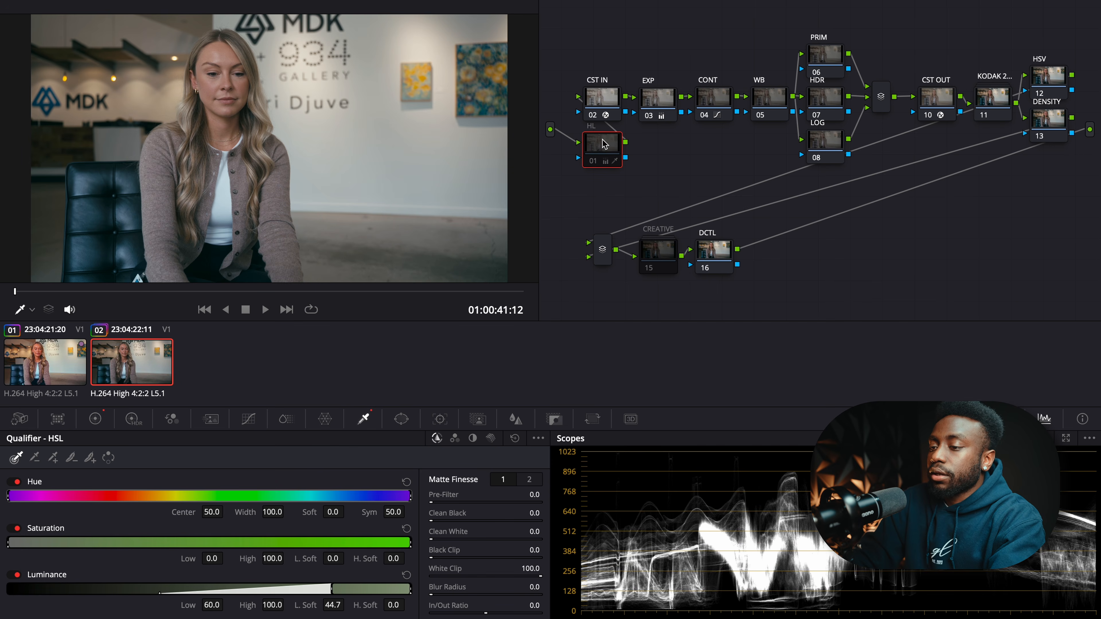
left_click(713, 96)
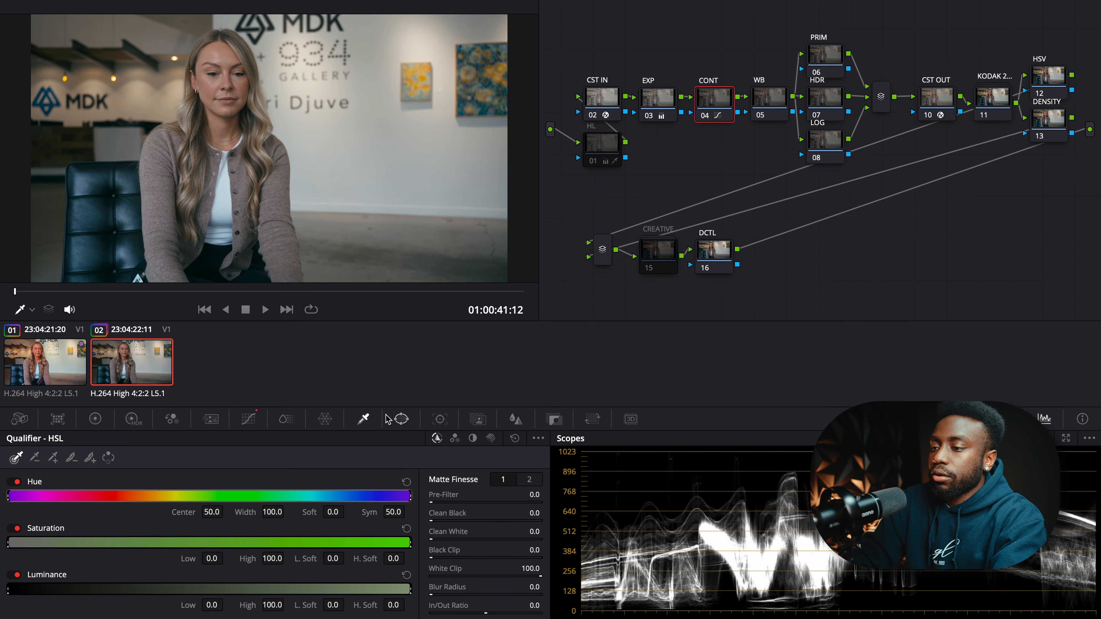
- Reshape CONT's custom curve, adjusting the top endpoint and pulling down the upper point
left_click(248, 418)
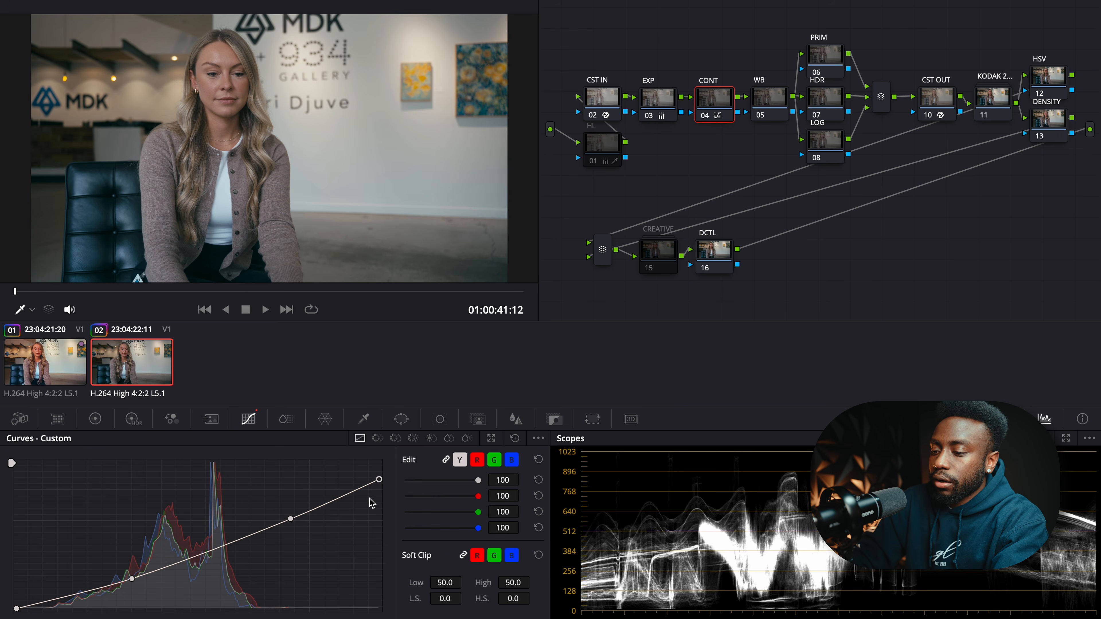
left_click_drag(382, 479, 380, 475)
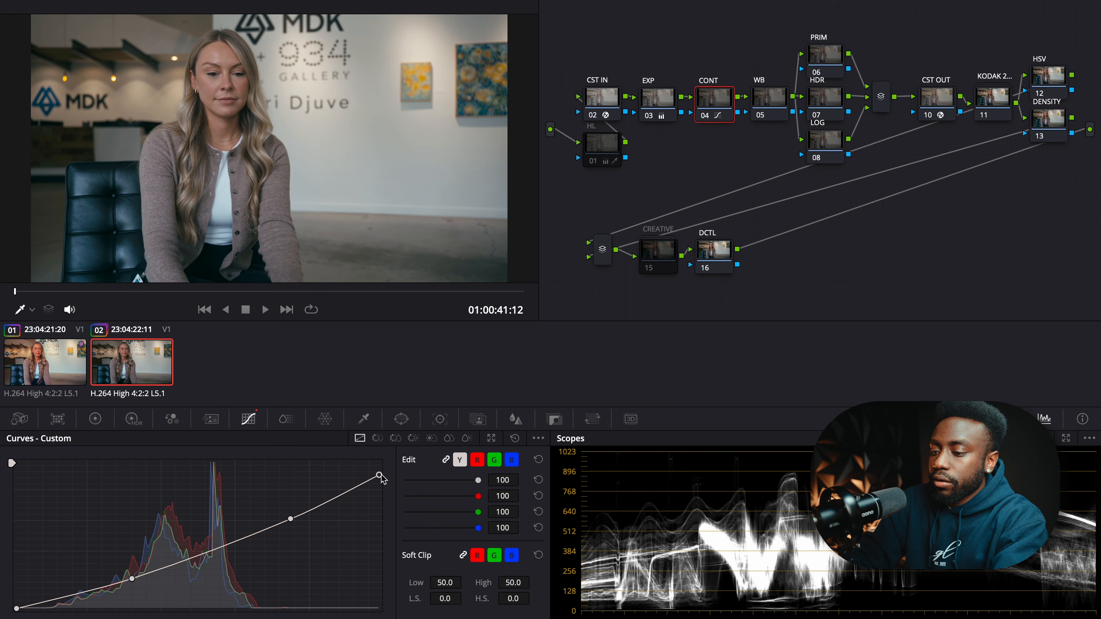
left_click_drag(291, 519, 280, 510)
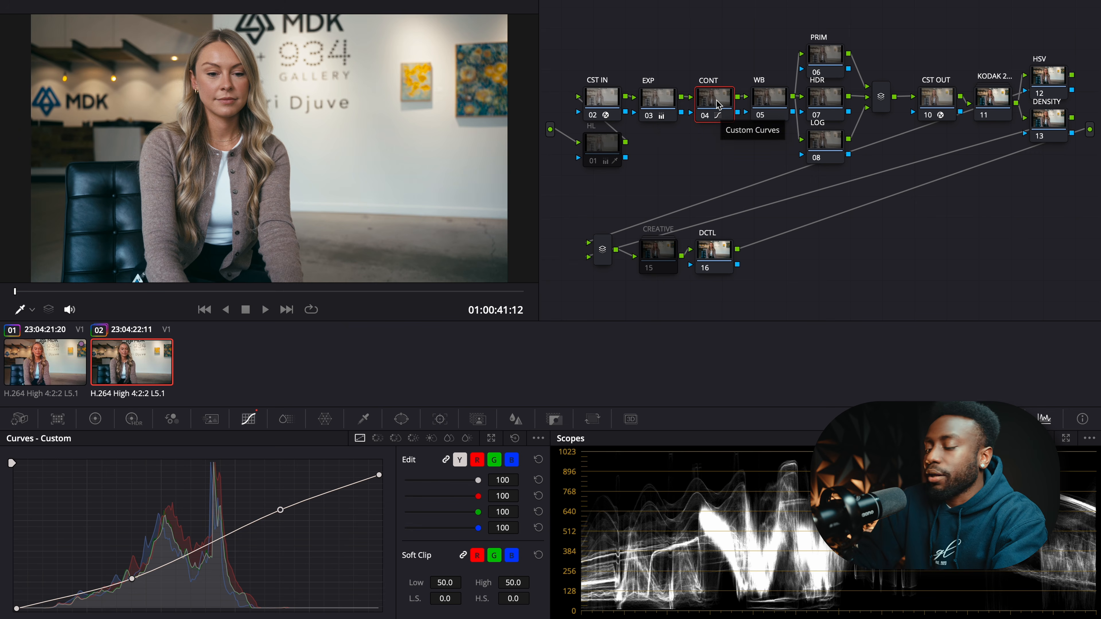
- Give PRIM a tiny Gamma wheel nudge, then show the HDR node's wheels
left_click(825, 60)
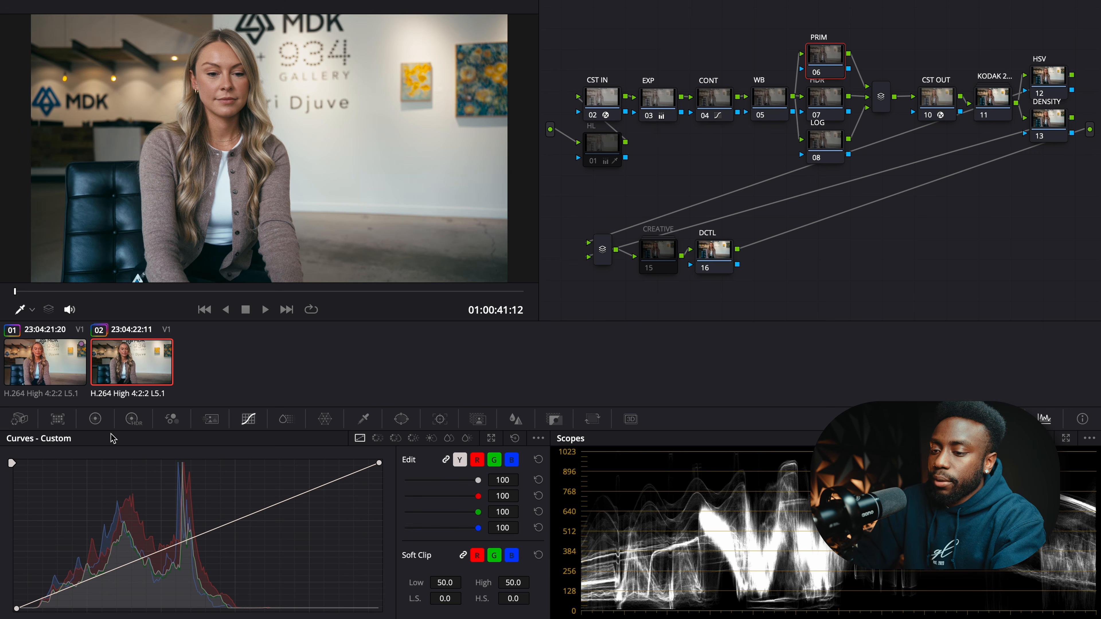
left_click(95, 419)
left_click_drag(211, 528, 210, 526)
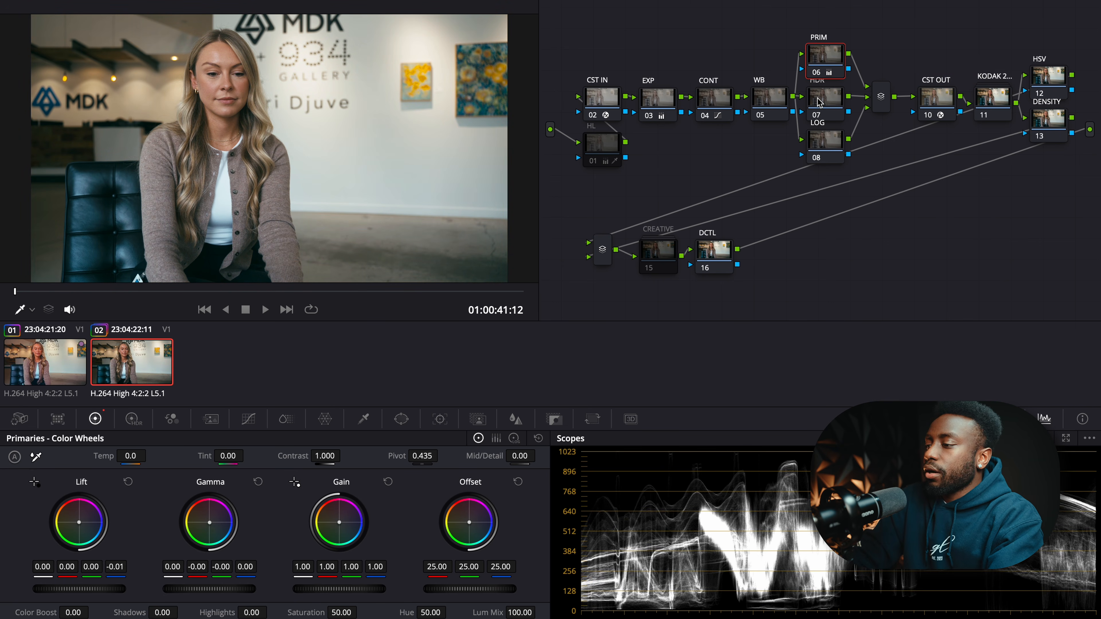
left_click(816, 98)
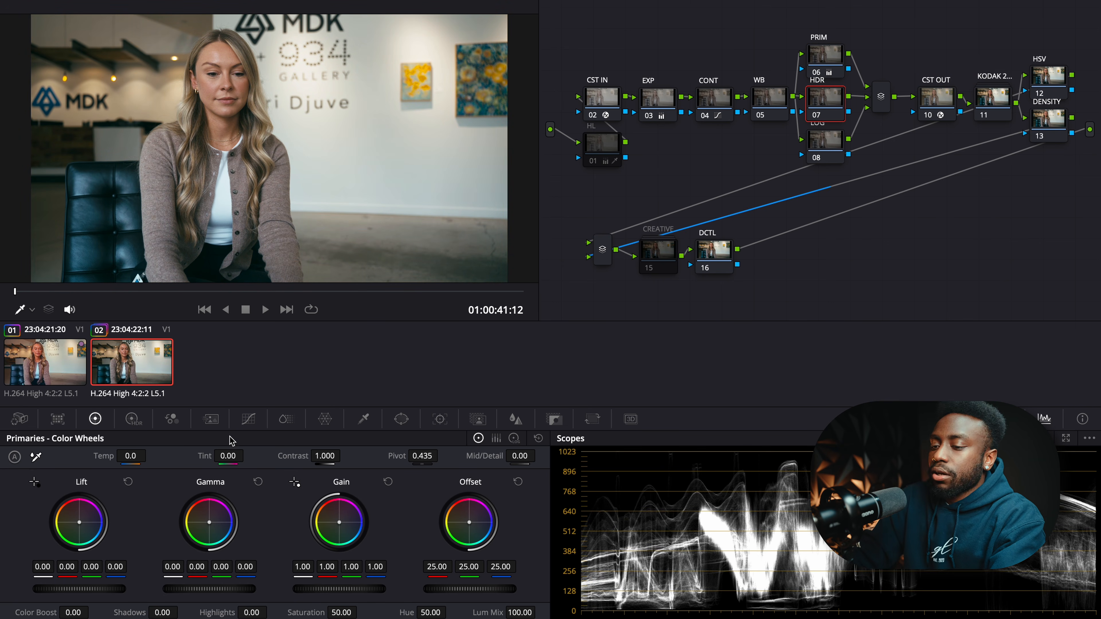
left_click(132, 419)
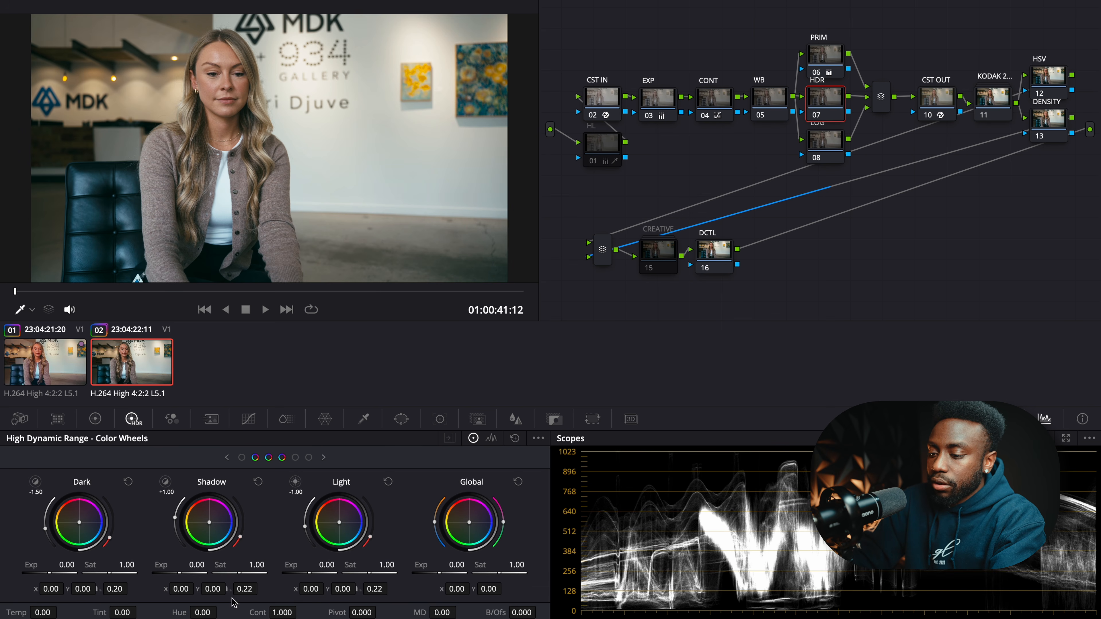
- Set the HDR node's Light zone X to -0.01 and Shadow zone X to 0.01, comparing bypassed
left_click(297, 482)
left_click(299, 484)
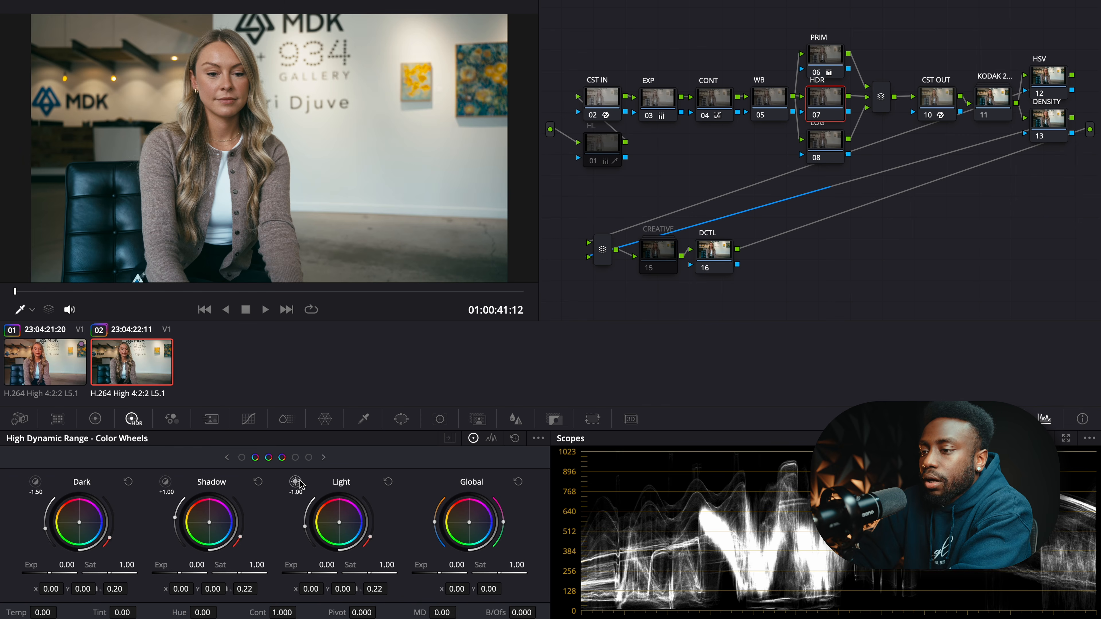
left_click_drag(311, 591, 304, 591)
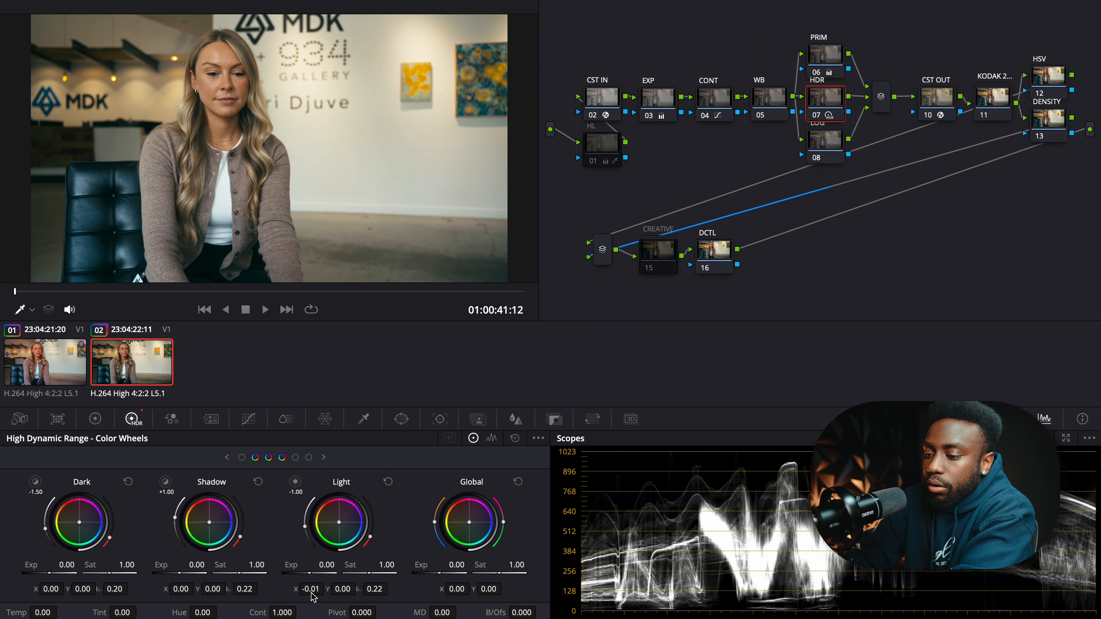
left_click_drag(186, 590, 190, 589)
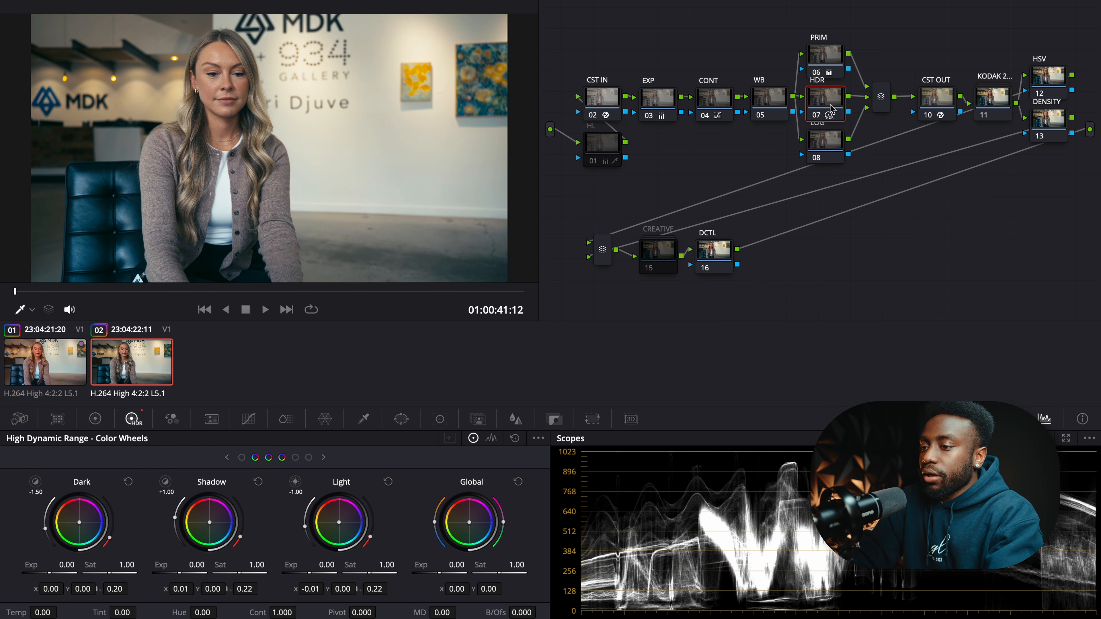
key("ctrl+d")
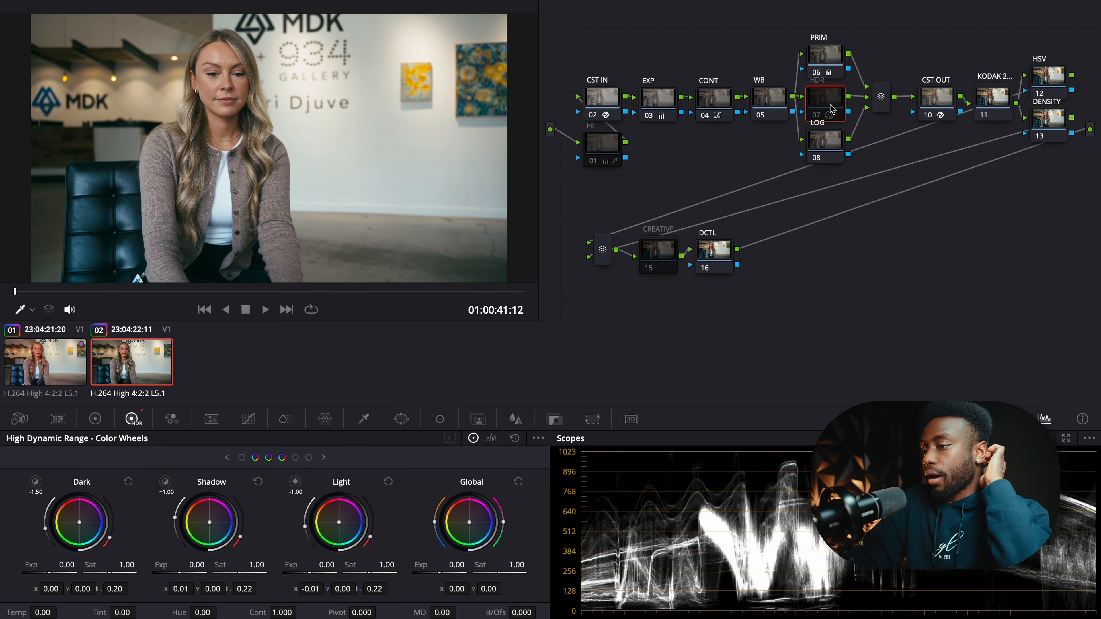
key("ctrl+d")
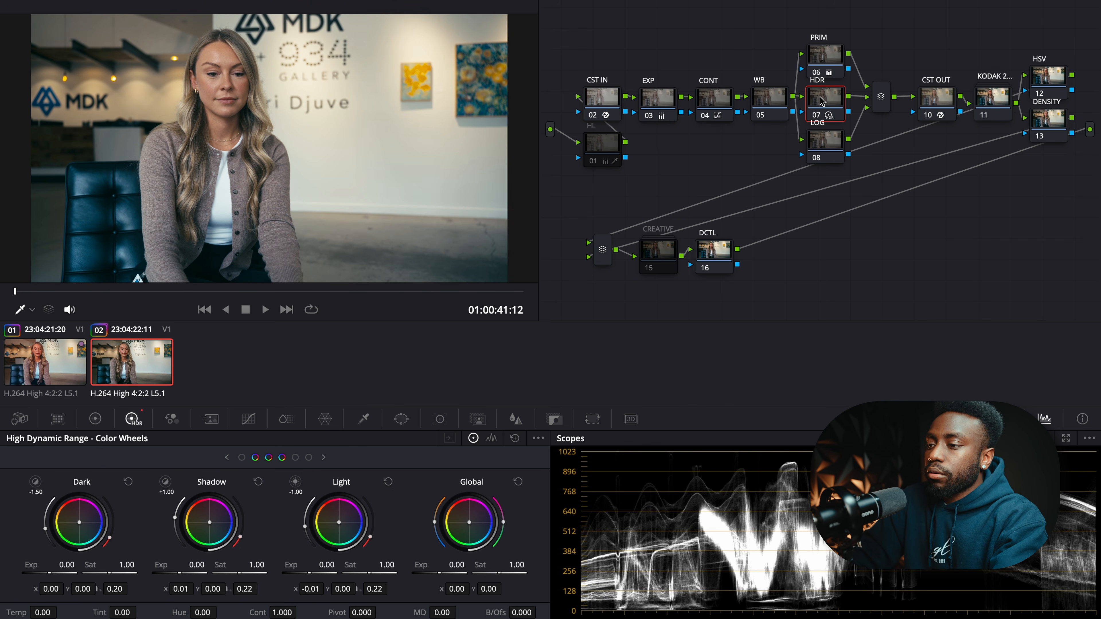
left_click(826, 147)
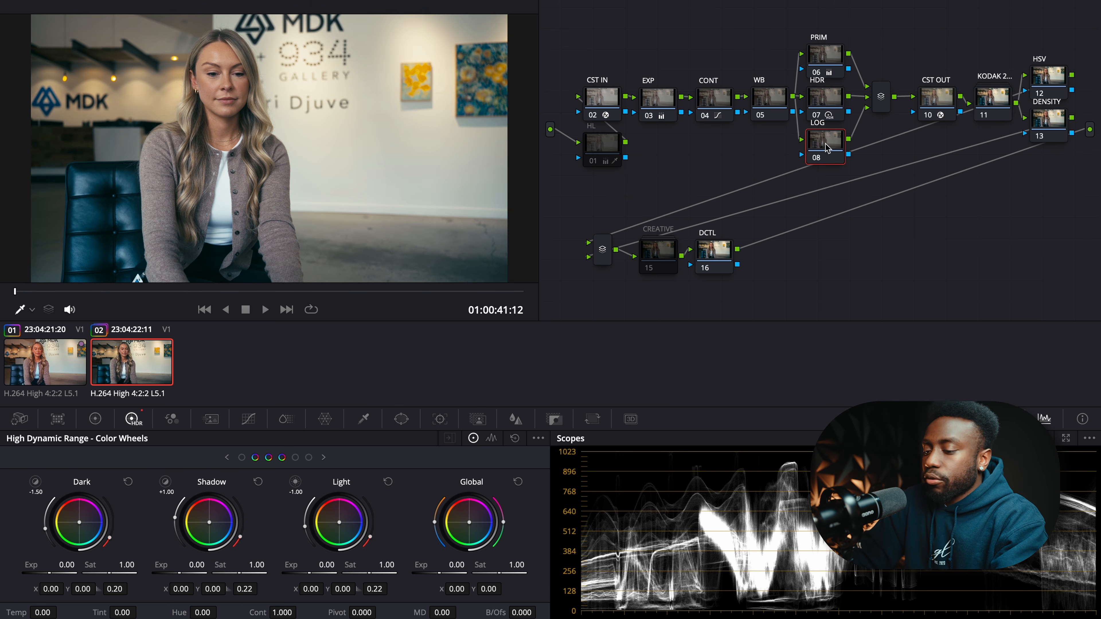
- Darken LOG's Shadow wheel and lift its Midtones, delete the empty node, and toggle HL
left_click(94, 418)
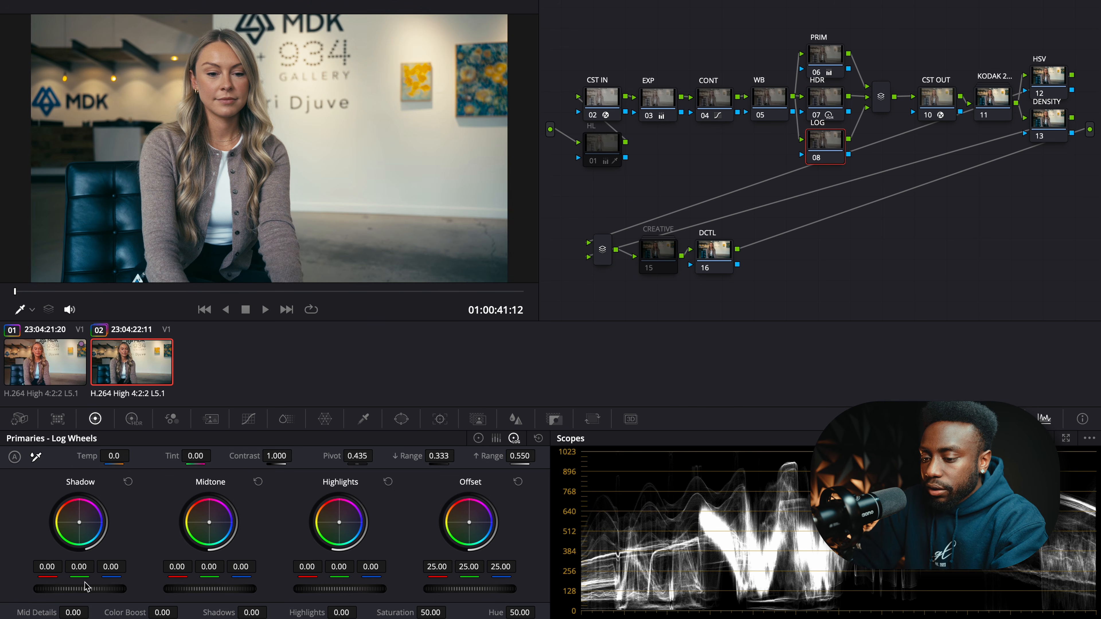
left_click_drag(80, 589, 75, 588)
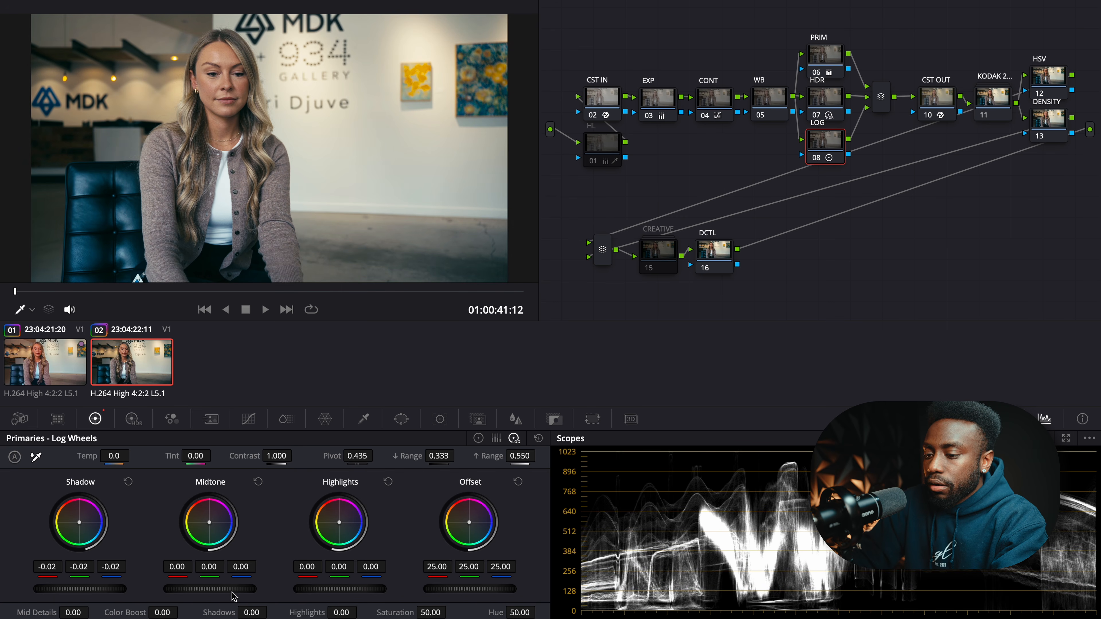
left_click_drag(203, 589, 213, 588)
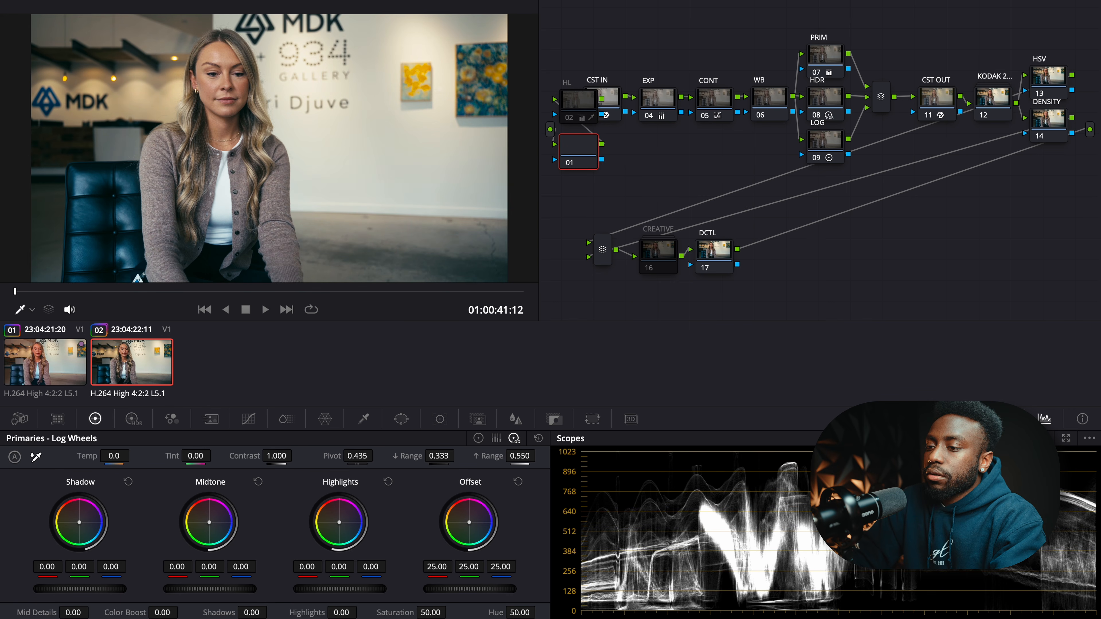
key("Delete")
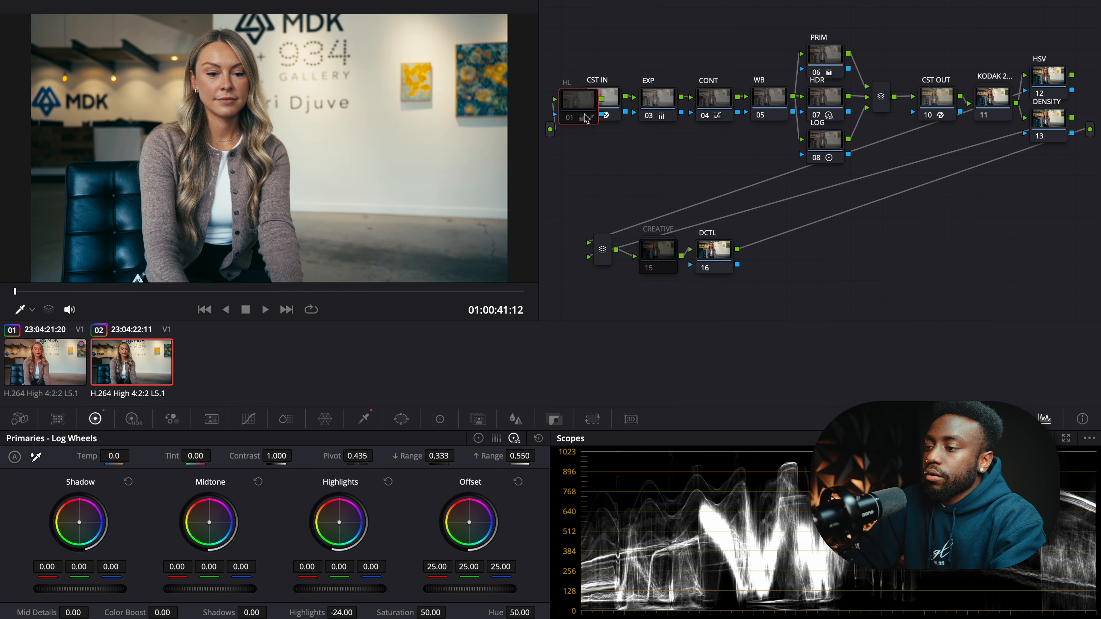
key("super+d")
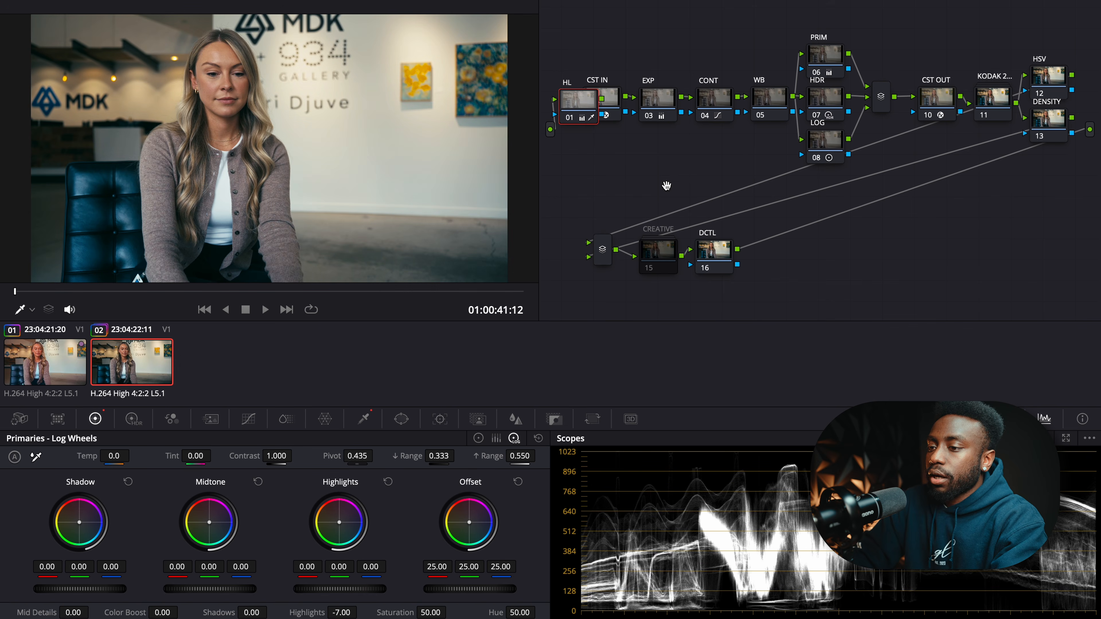
key("super+d")
key("super+d")
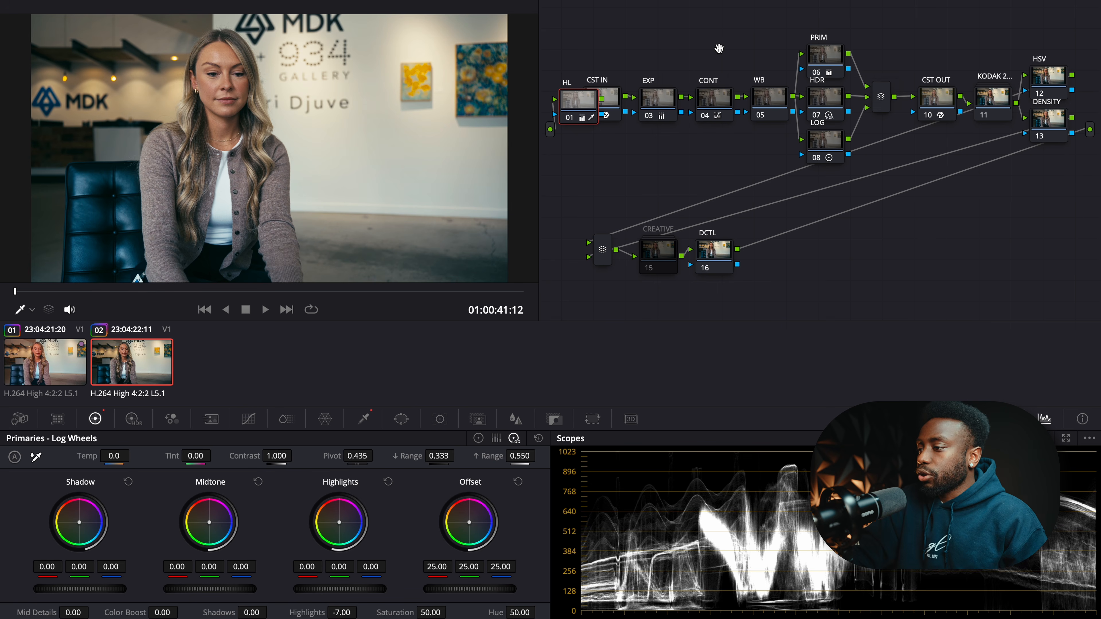
- Tidy the node layout with Cleanup Node Graph (Shift+C) and select HSV
key("shift+c")
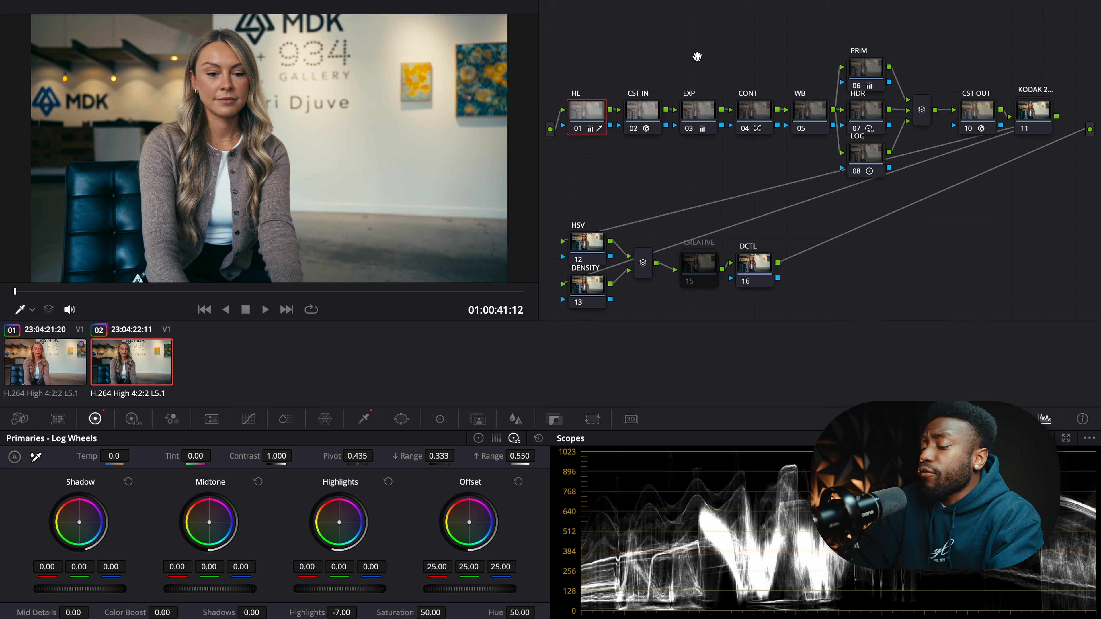
left_click(595, 248)
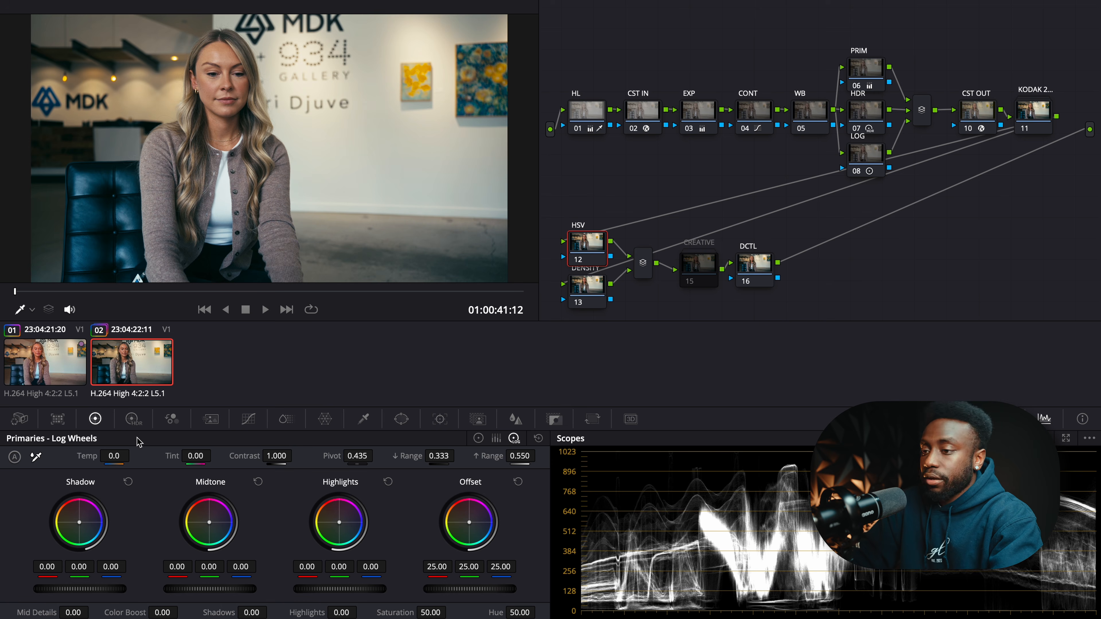
- Raise the HSV node's Gain green channel to 1.19, then select CST OUT
right_click(580, 246)
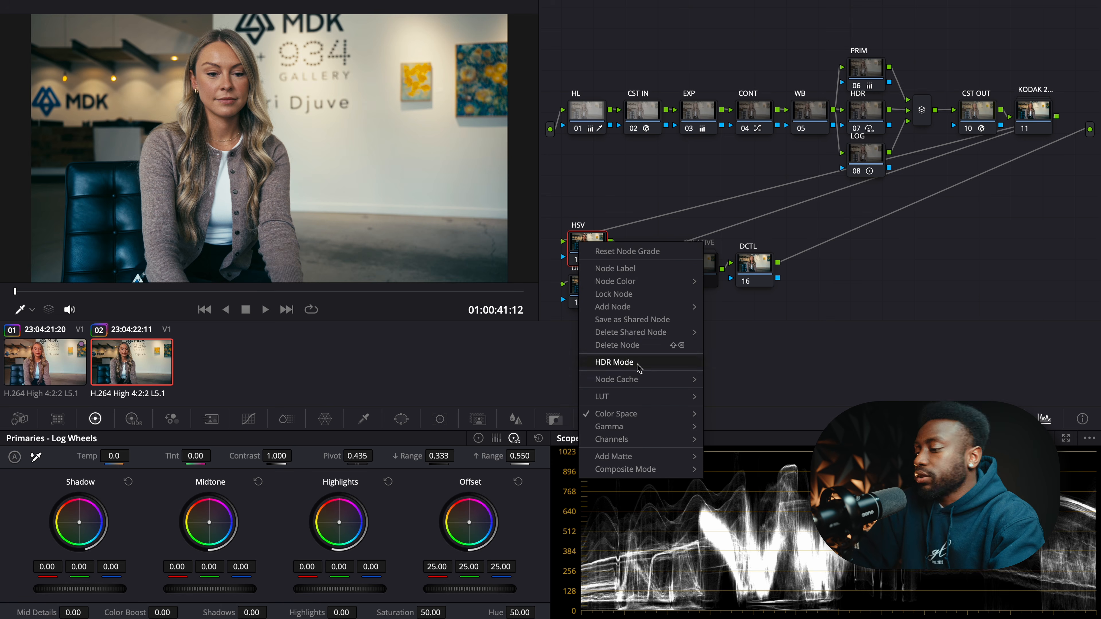
mouse_move(649, 427)
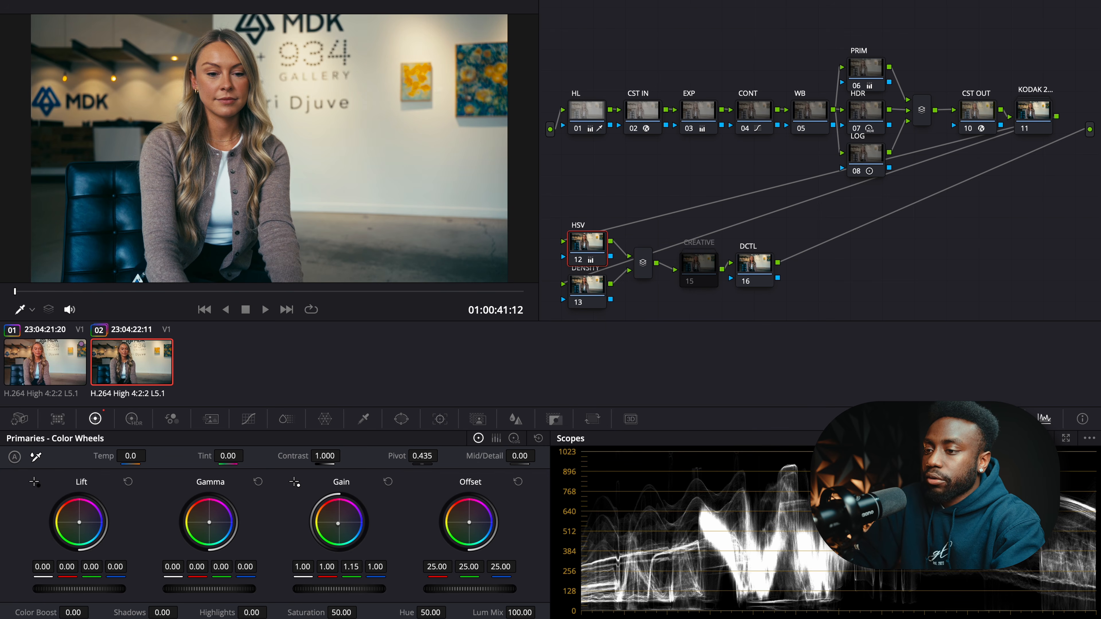
left_click_drag(351, 567, 354, 567)
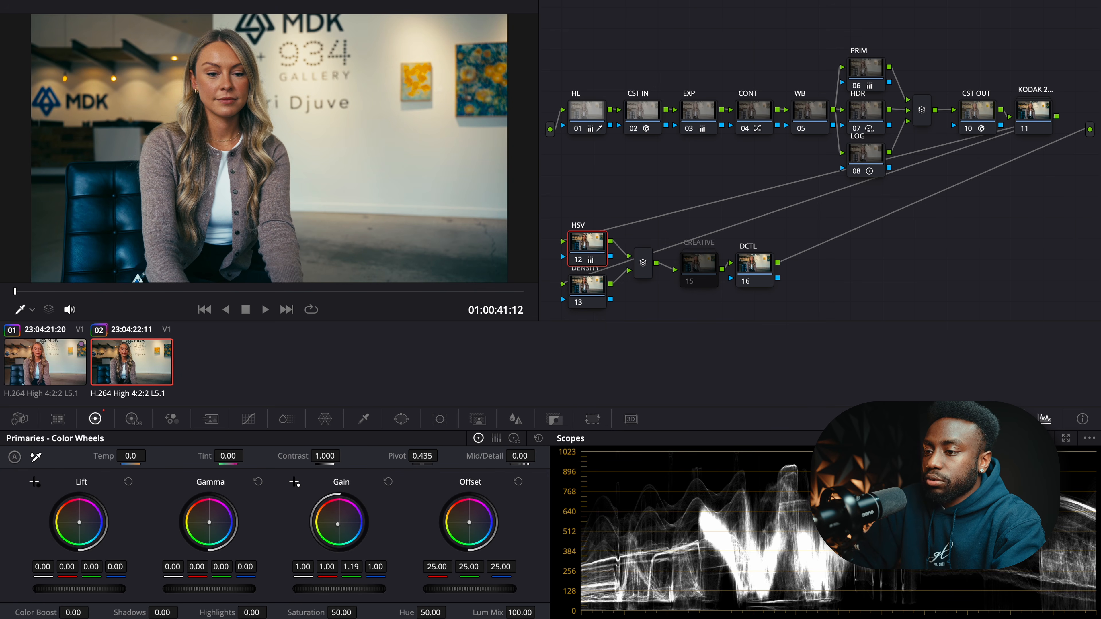
left_click(977, 113)
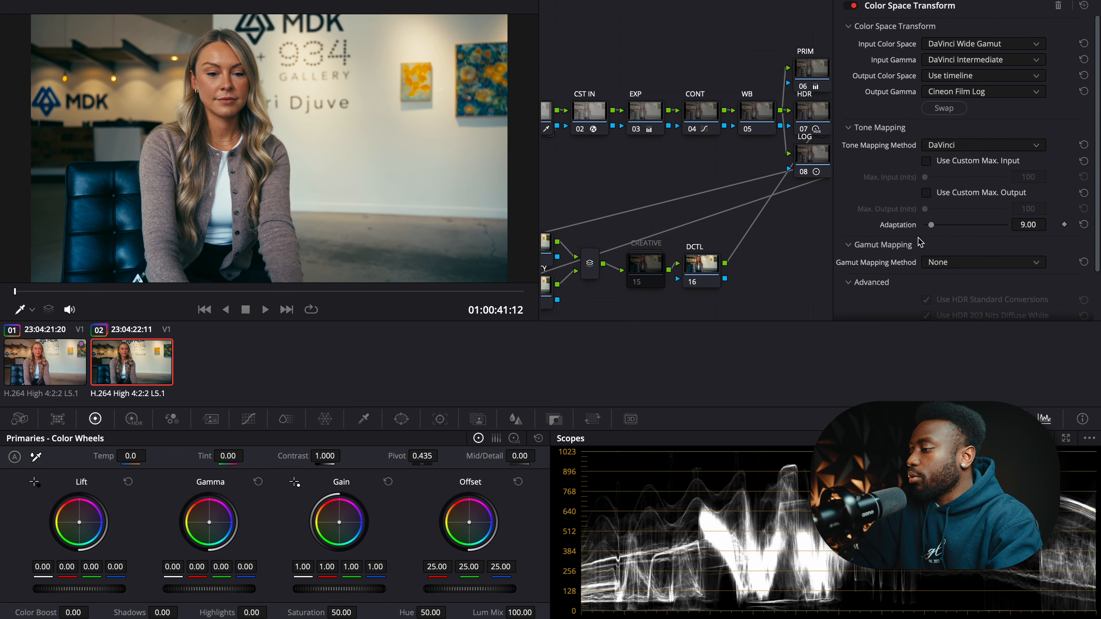
- Give CST OUT a custom 10000-nit max input and Saturation Compression gamut mapping, then close it
scroll(920, 242, "down", 2)
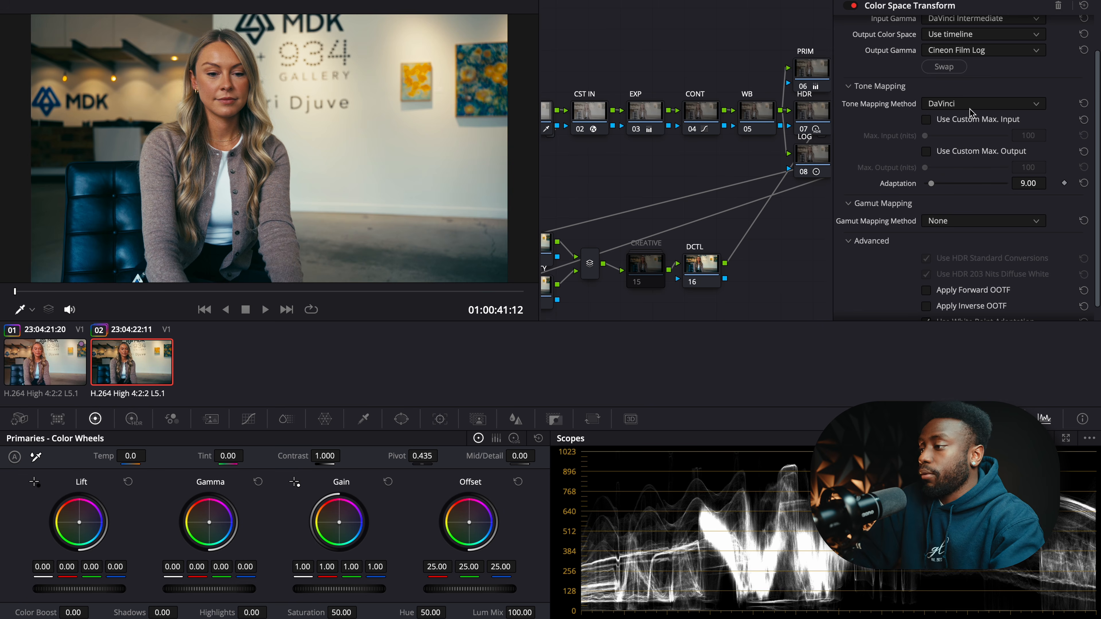
left_click(929, 122)
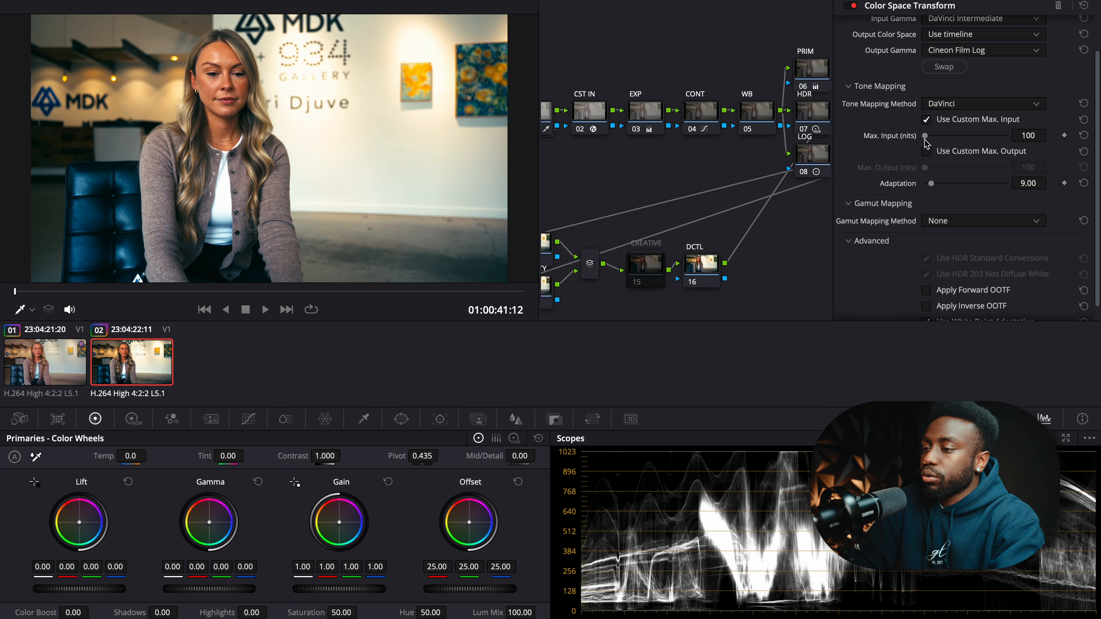
left_click_drag(925, 139, 1023, 141)
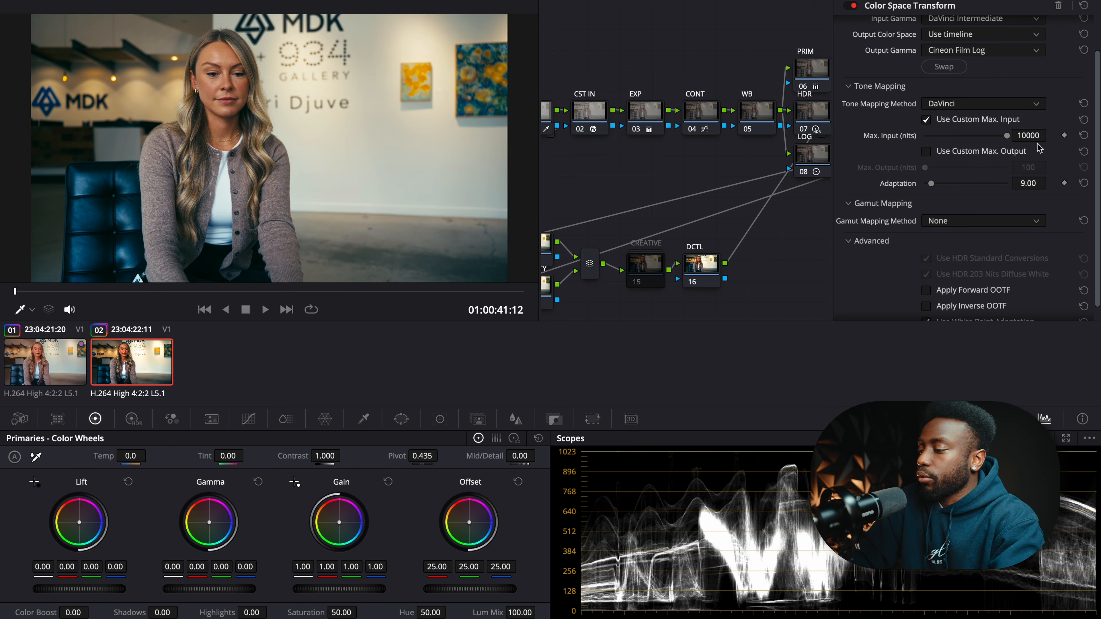
left_click(960, 224)
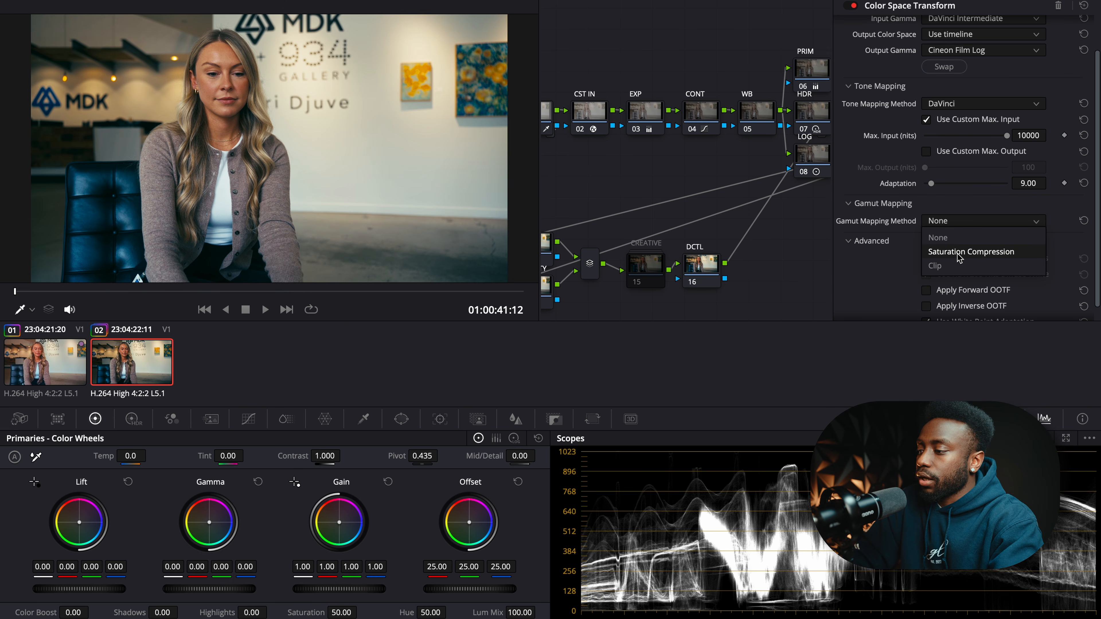
left_click(958, 254)
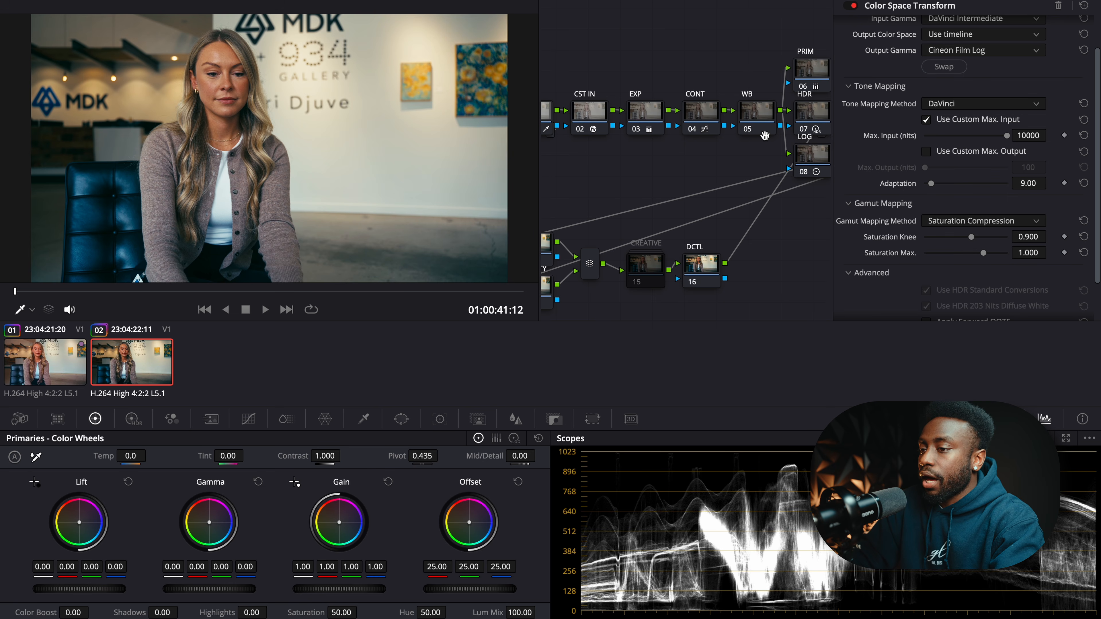
left_click(1000, 2)
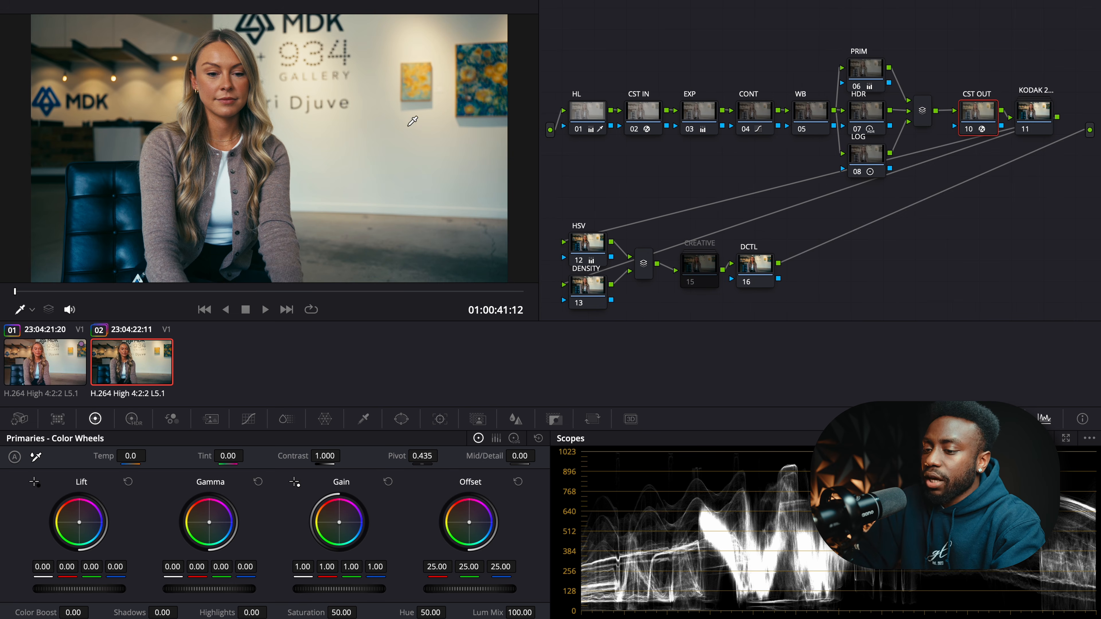
- Set the DENSITY node's ColorSlice Den.Depth to -0.40 and raise yellow density to 1.60
left_click_drag(642, 190, 655, 169)
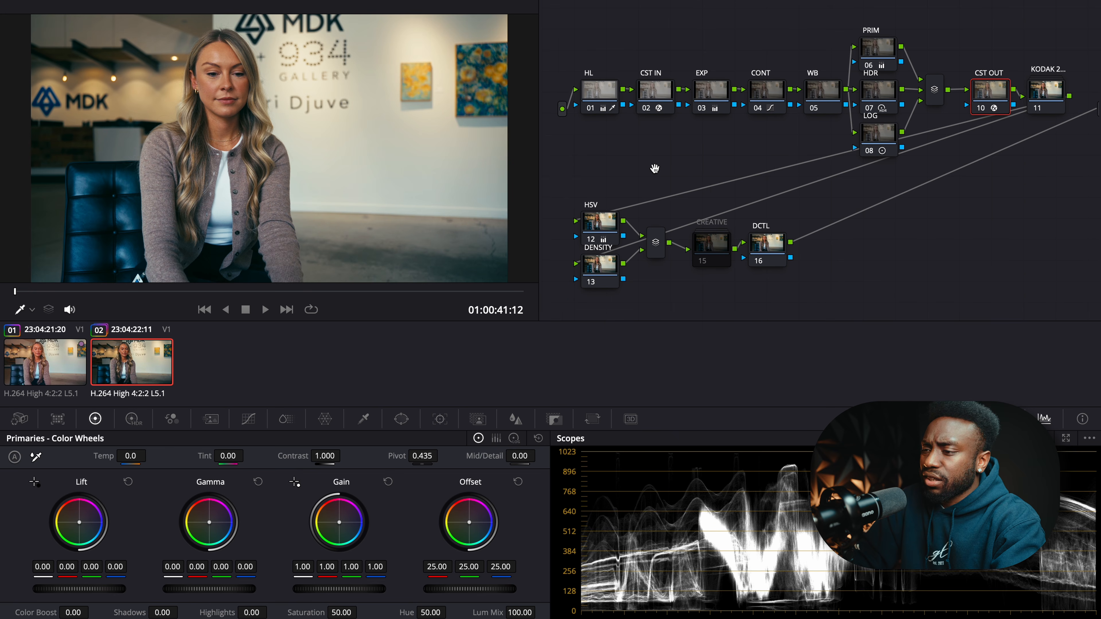
left_click(597, 265)
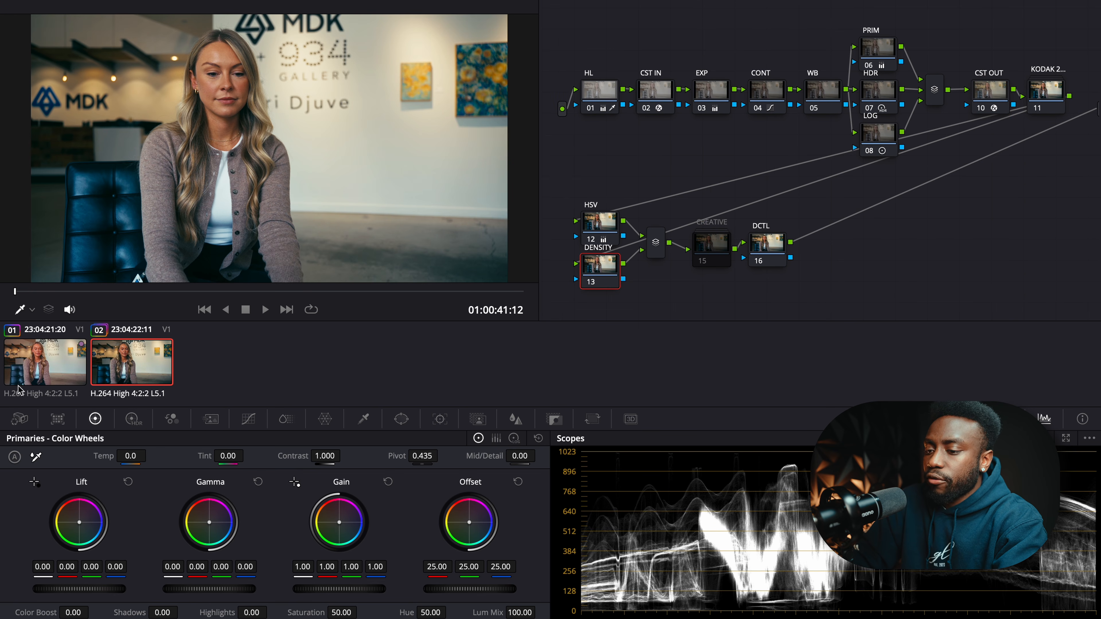
left_click(283, 420)
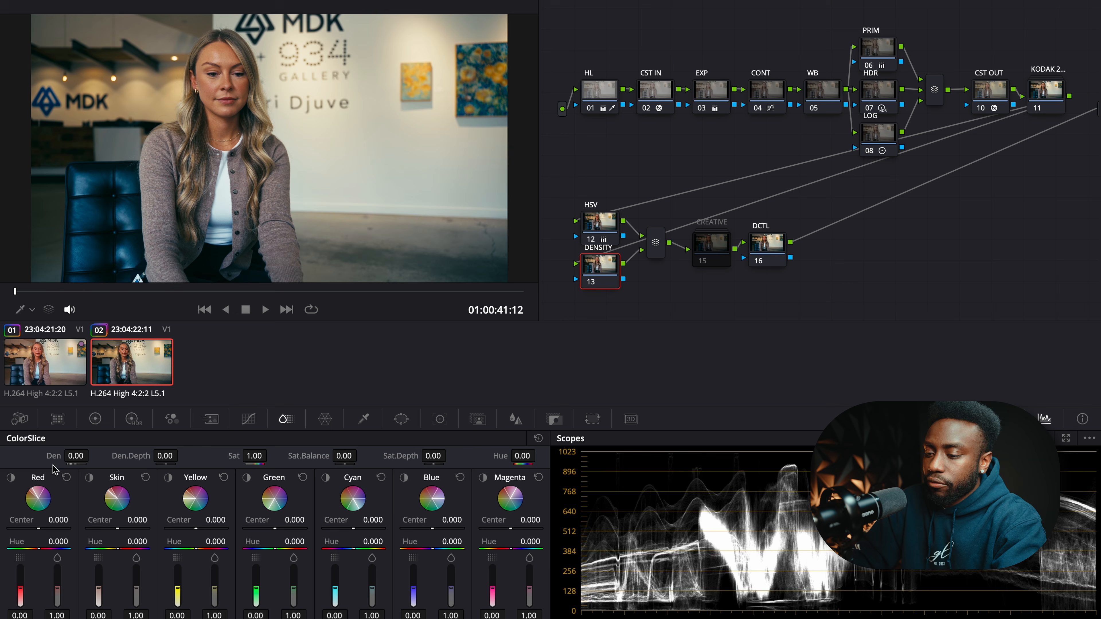
left_click_drag(74, 455, 35, 456)
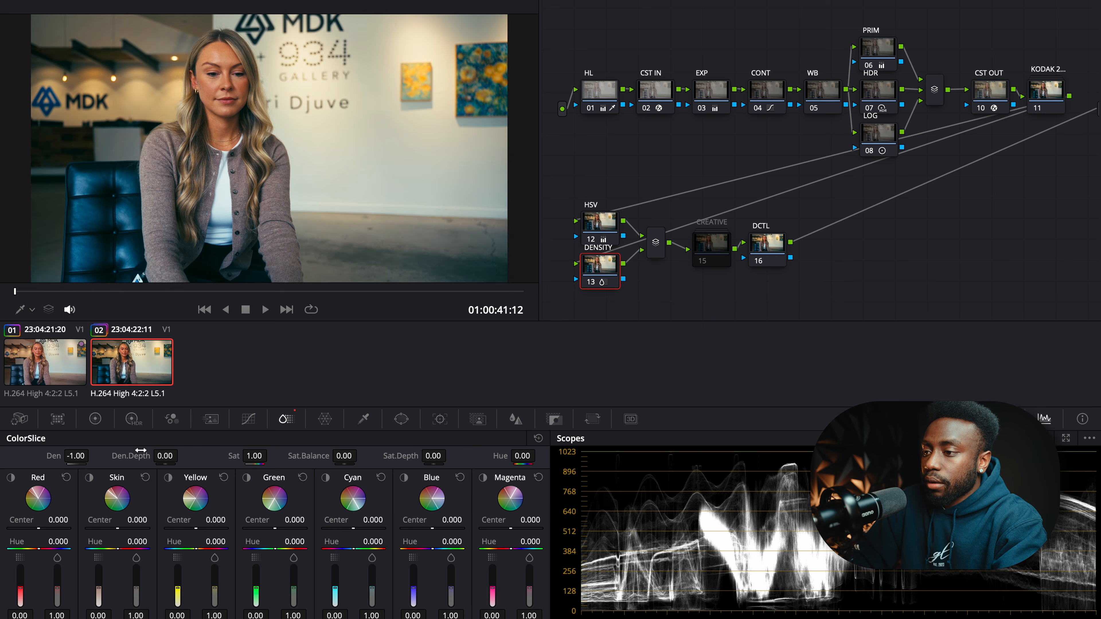
left_click_drag(164, 456, 153, 457)
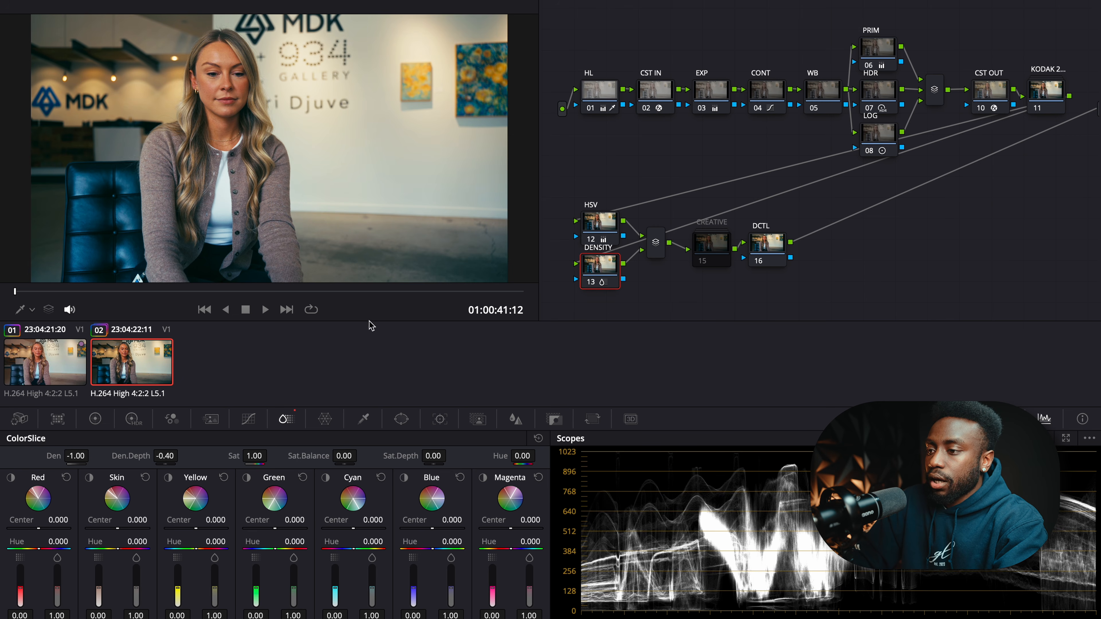
left_click_drag(218, 587, 218, 573)
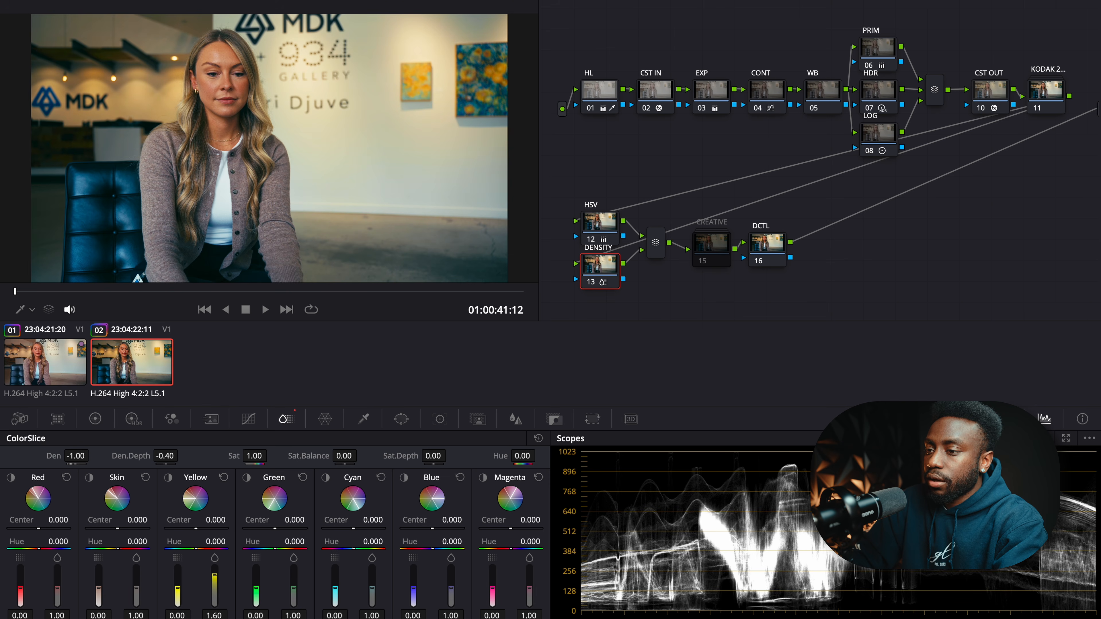
- Lower the HSV node's green gain to 1.10 in the primary colour wheels
left_click(363, 419)
left_click(602, 232)
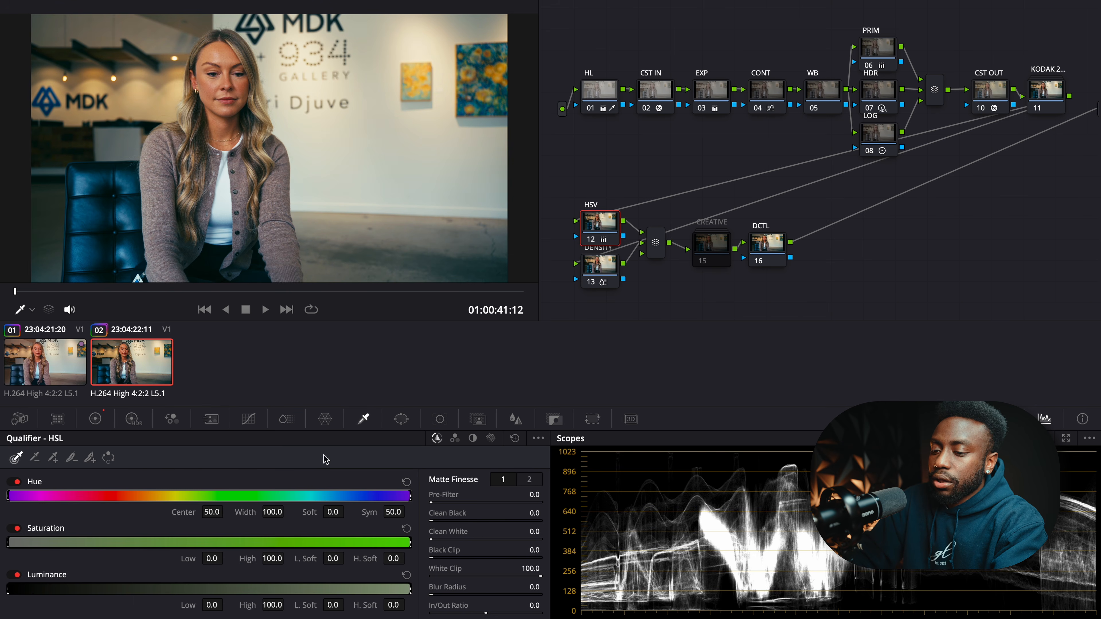
left_click(96, 420)
left_click_drag(350, 571, 337, 571)
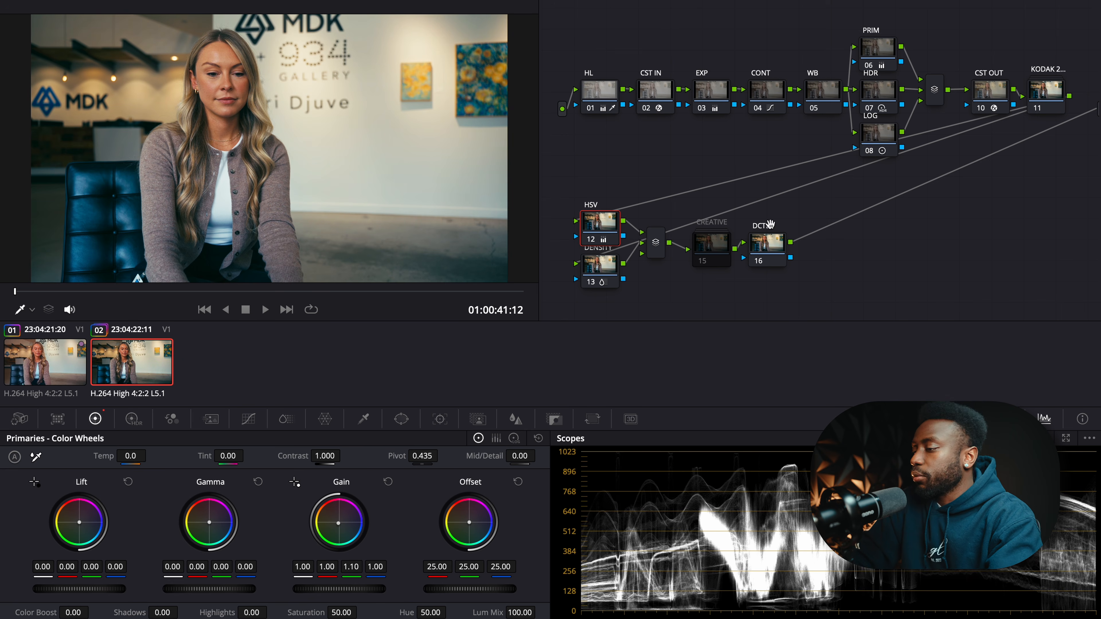
left_click(718, 249)
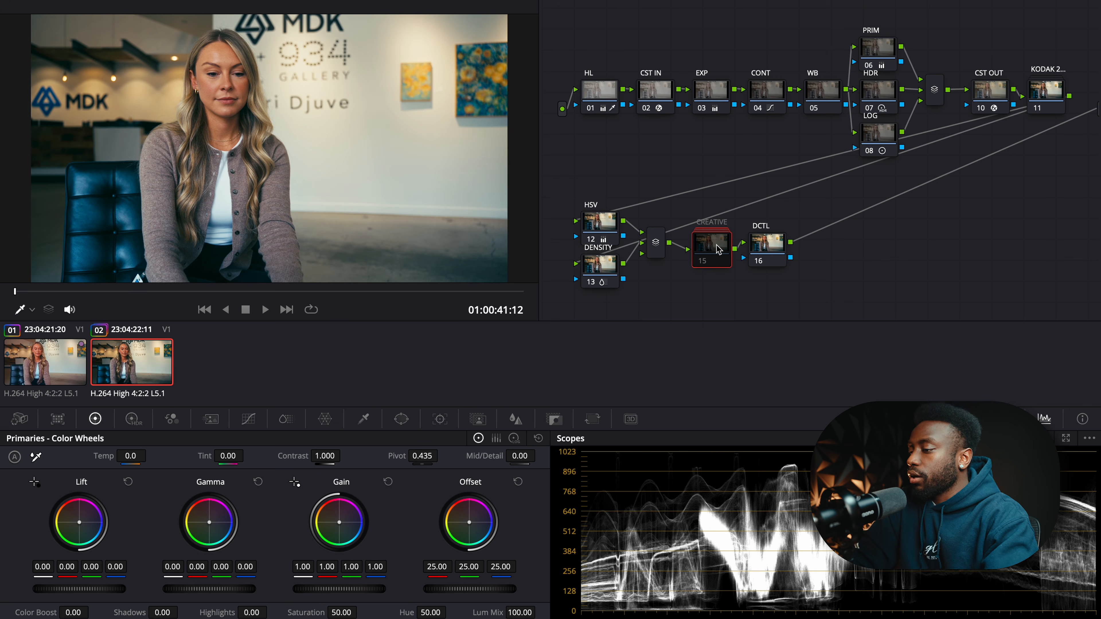
- Open the CREATIVE compound and toggle the GLOW node off and back on to compare
double_click(718, 249)
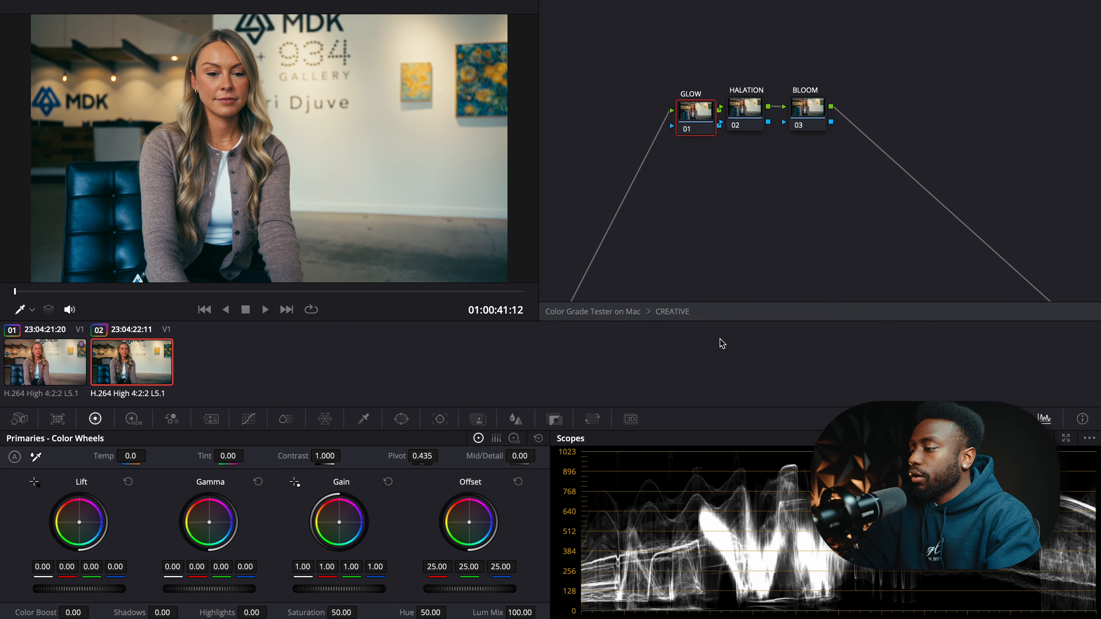
left_click(691, 132)
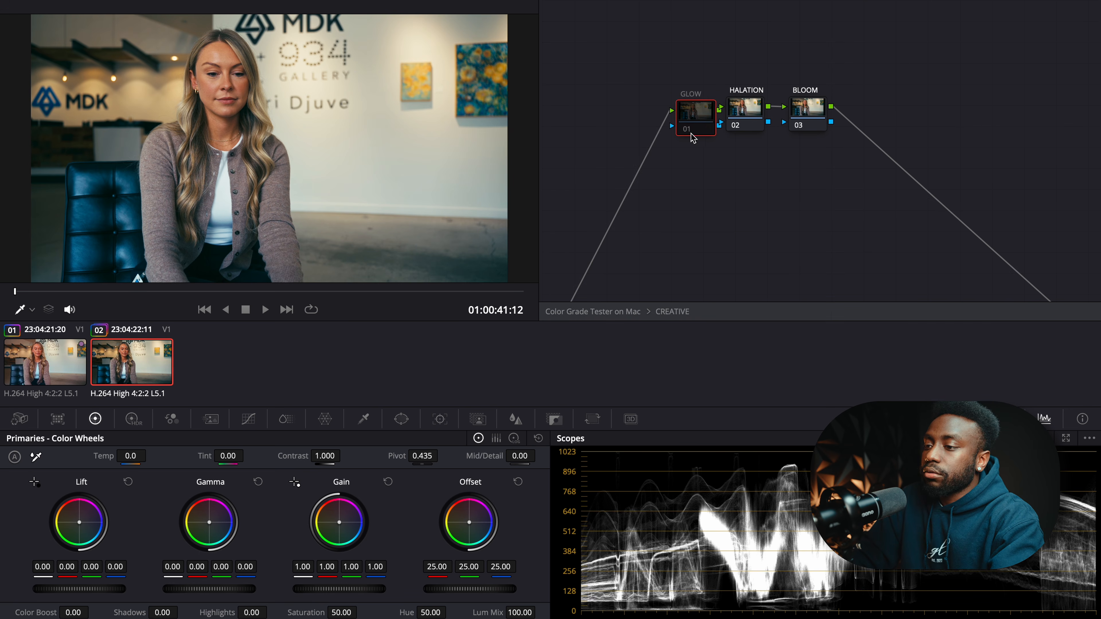
left_click(752, 114)
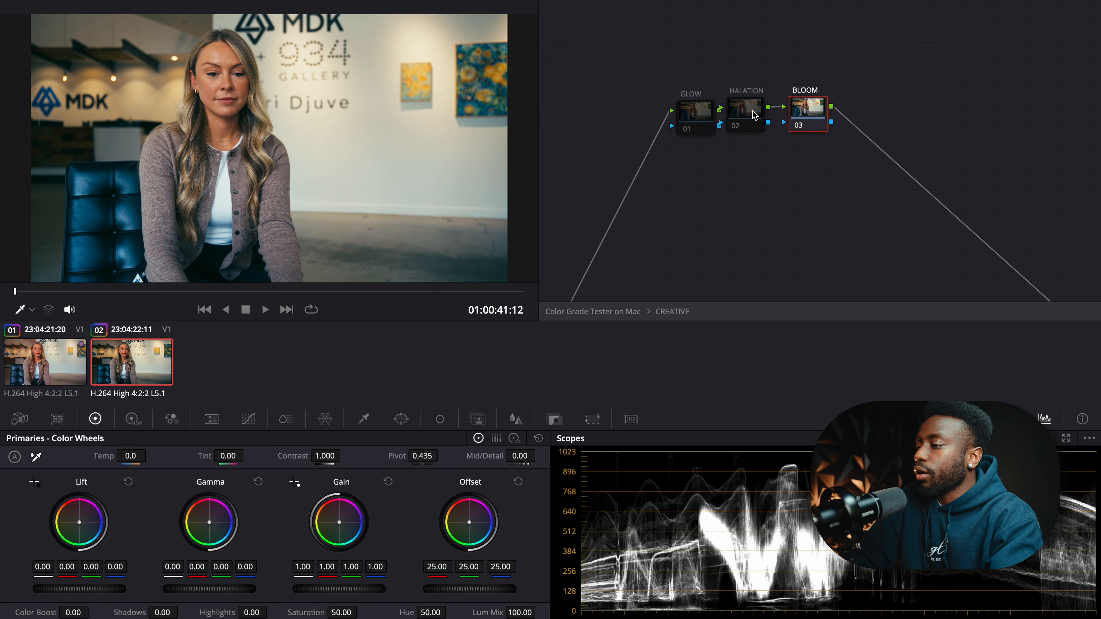
left_click(699, 115)
key("ctrl+d")
- Apply the Glow effect to the GLOW node and tune its strength
left_click(1019, 2)
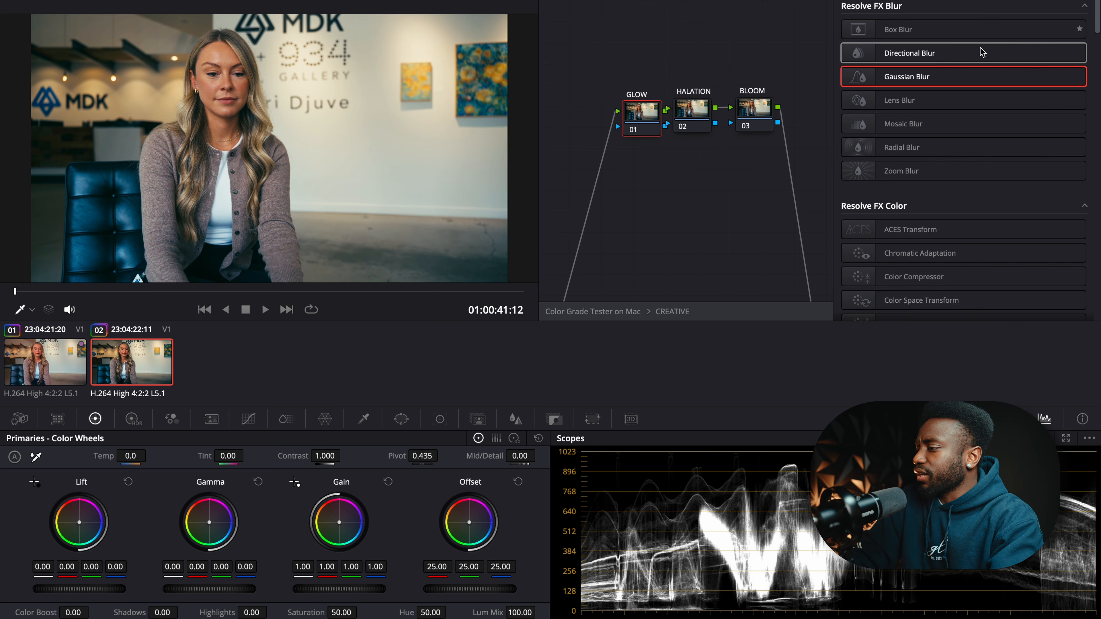
left_click(1065, 2)
type("glow")
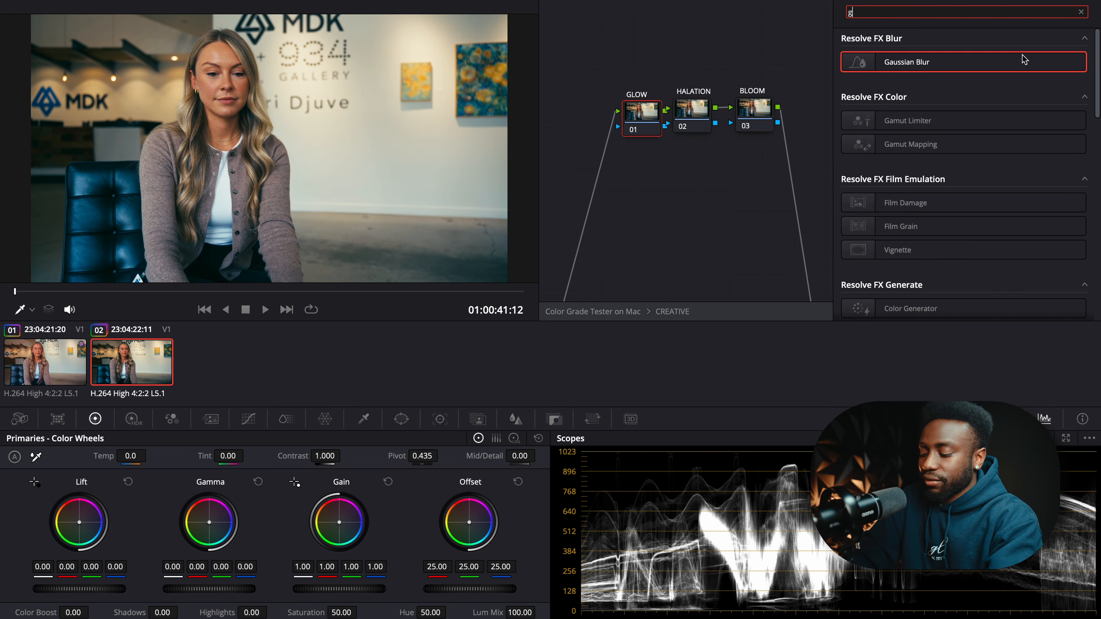
double_click(966, 64)
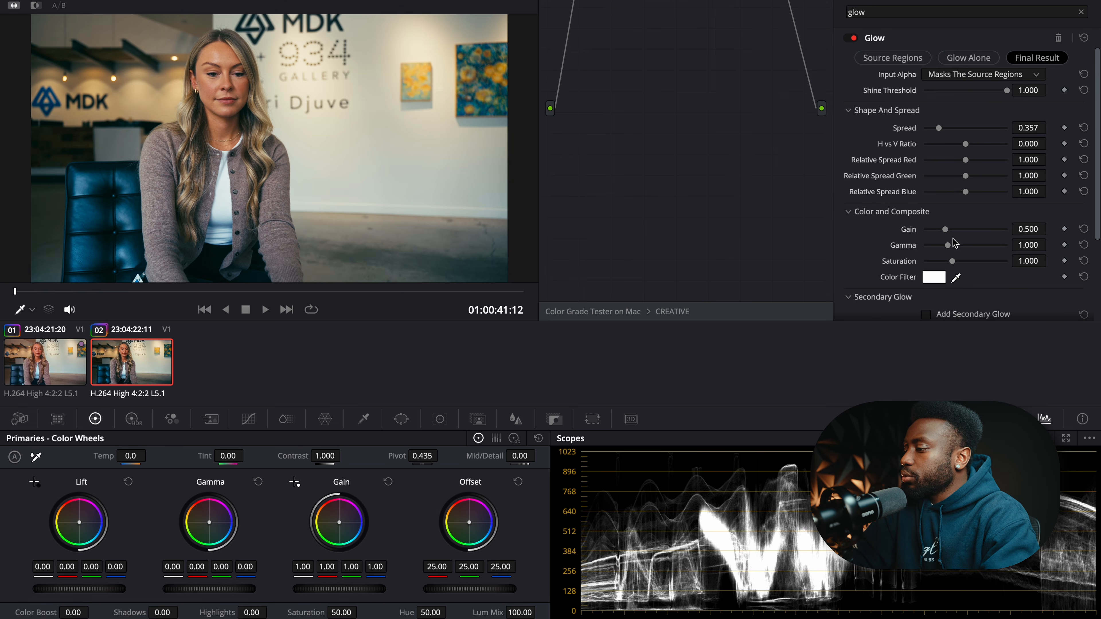
mouse_move(946, 229)
left_mouse_down()
mouse_move(959, 230)
mouse_move(923, 230)
mouse_move(943, 229)
left_mouse_up()
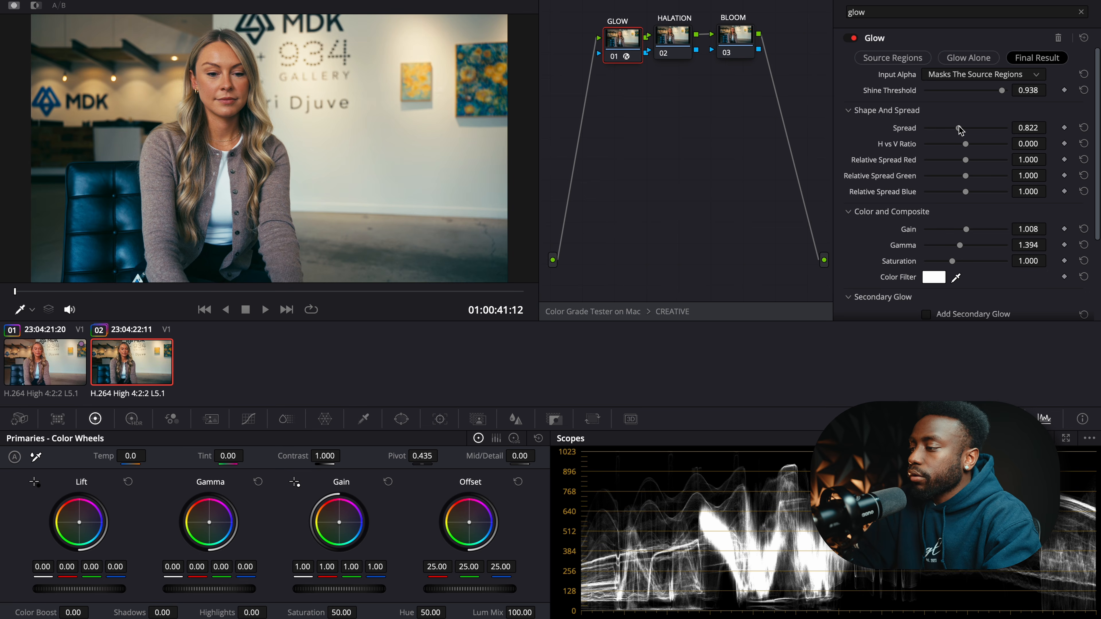
- Apply the Halation effect to the HALATION node
left_click(673, 39)
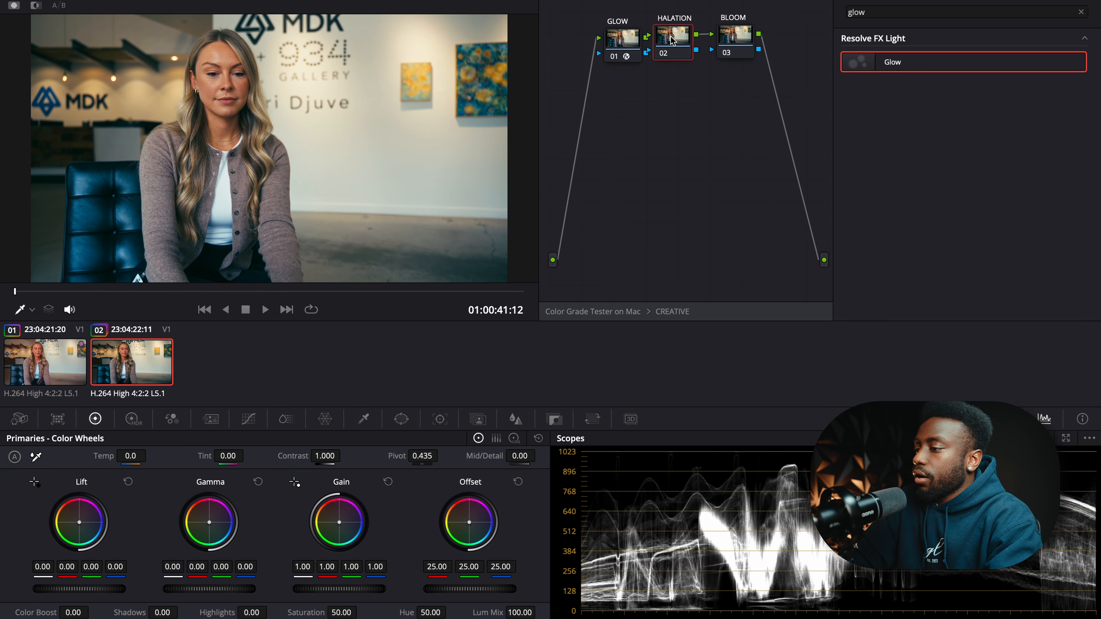
left_click(975, 10)
key("BackSpace")
key("BackSpace")
key("BackSpace")
key("BackSpace")
type("halatio")
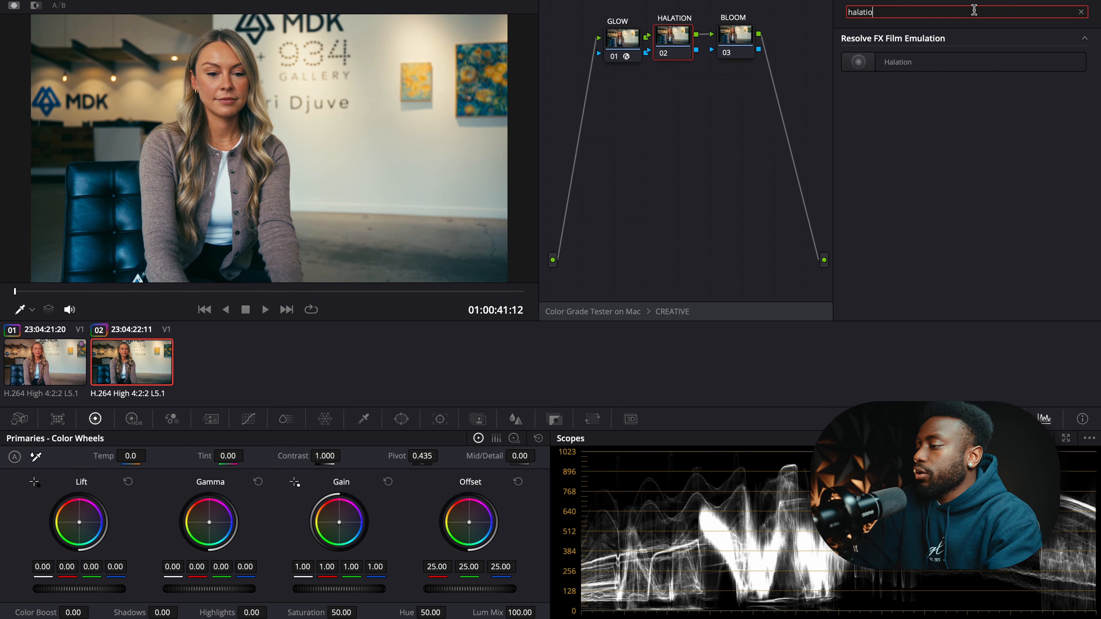
left_click_drag(898, 62, 677, 43)
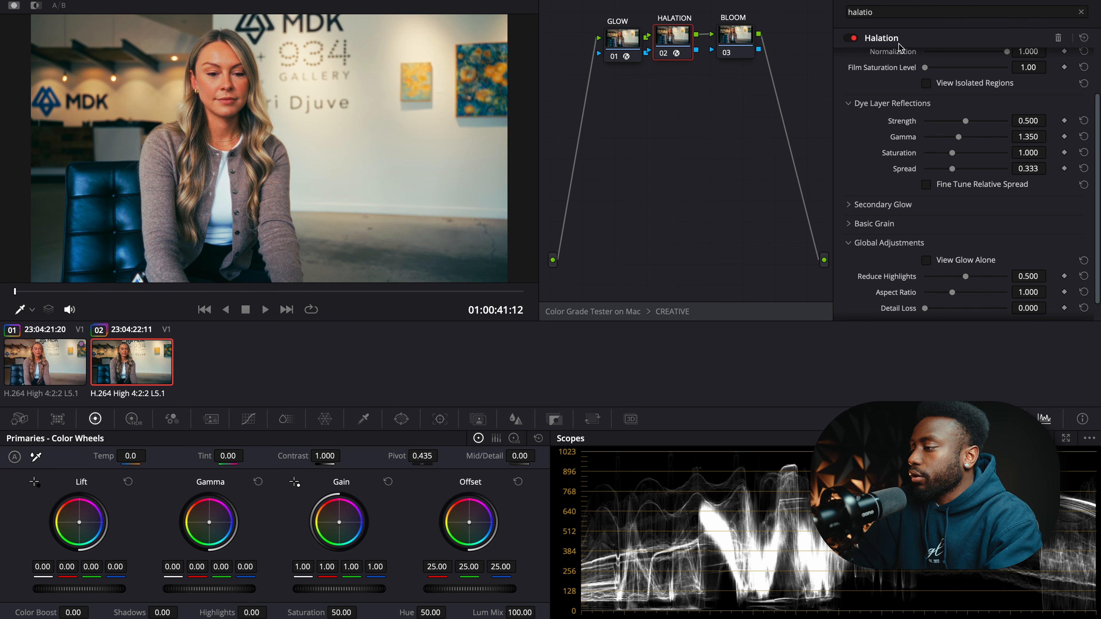
left_click(734, 51)
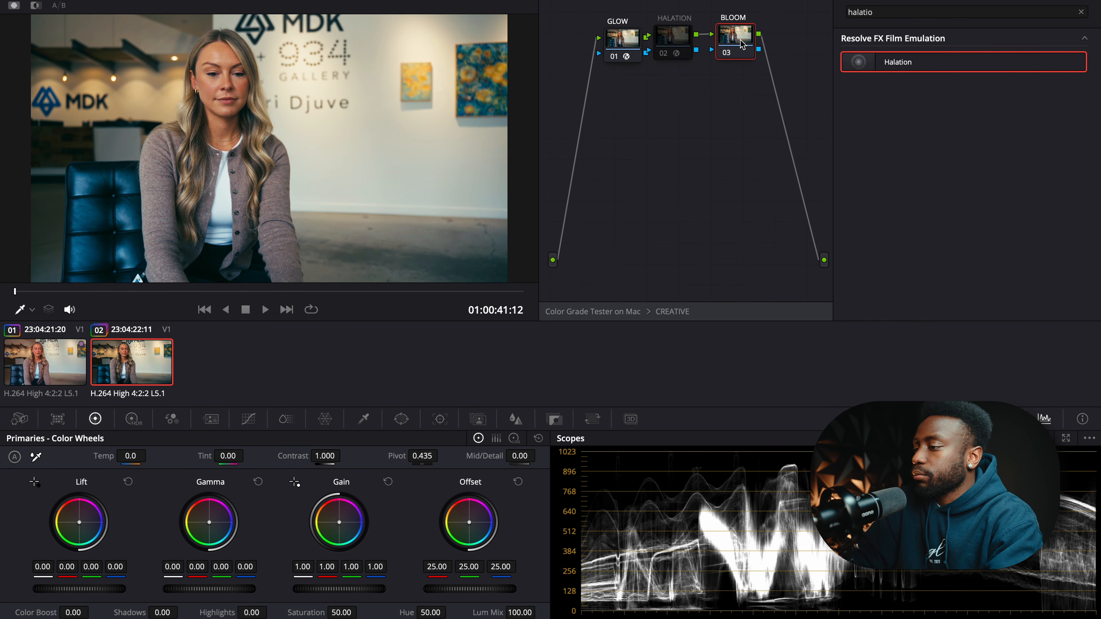
left_click(1082, 11)
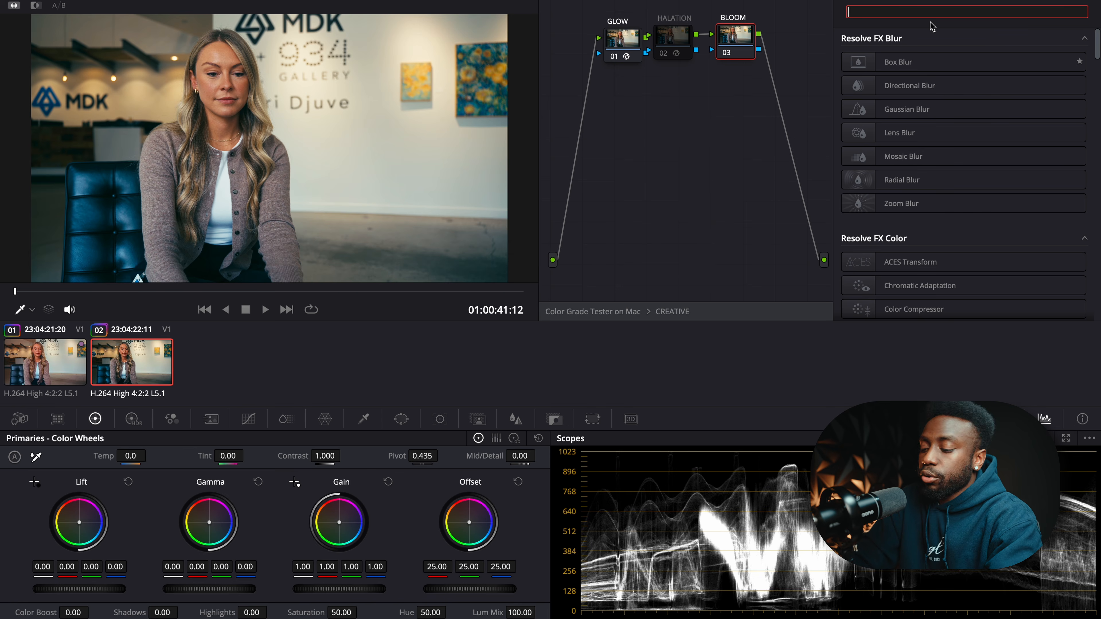
- Apply Film Look Creator to BLOOM with the Clean Slate preset and bloom radius 88.4
type("film")
double_click(952, 160)
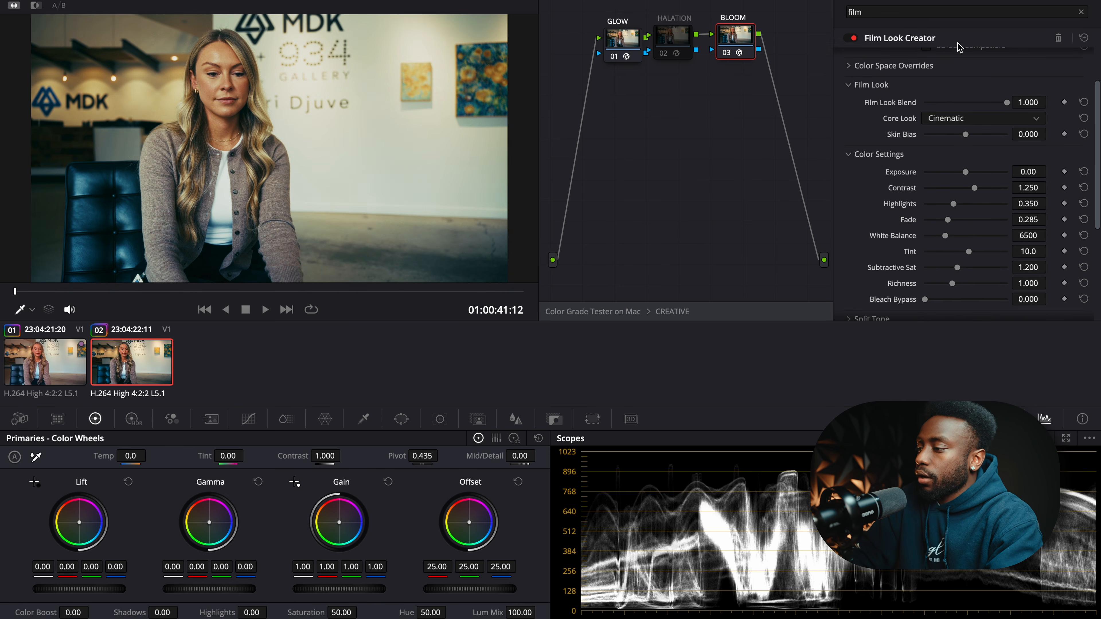
scroll(932, 70, "up", 3)
left_click(951, 60)
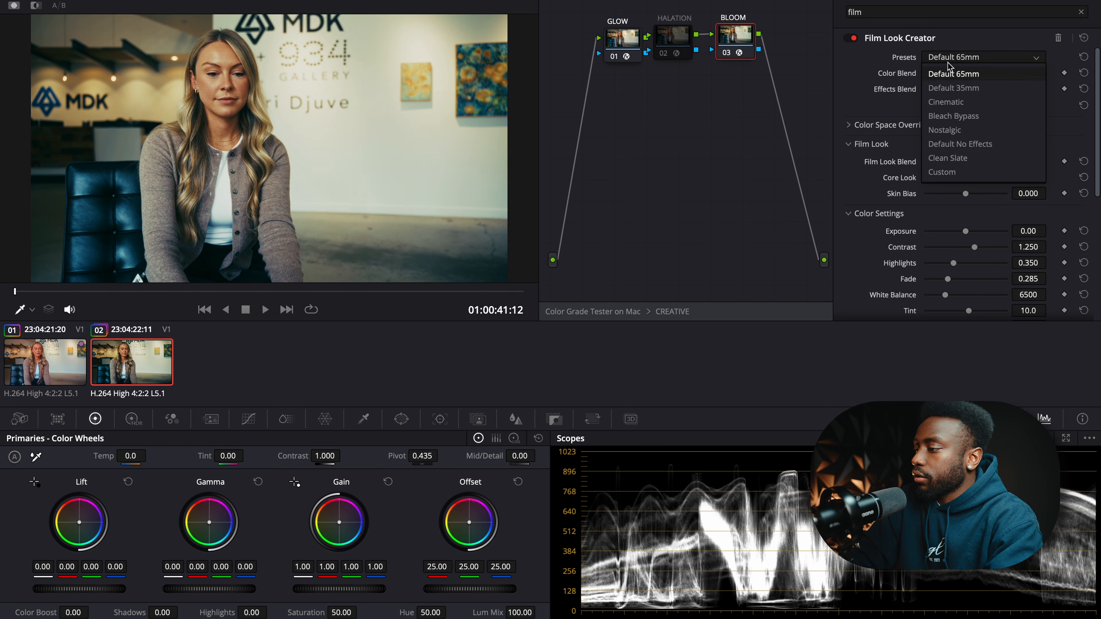
left_click(948, 159)
scroll(948, 161, "down", 5)
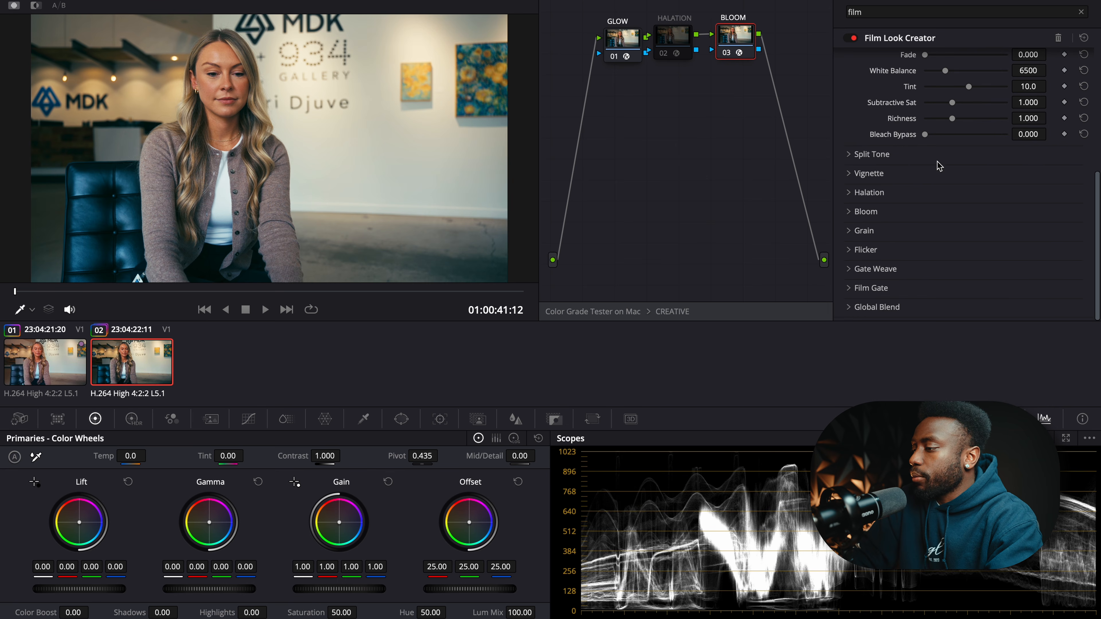
left_click(855, 211)
left_click(927, 229)
left_click_drag(935, 265, 1007, 263)
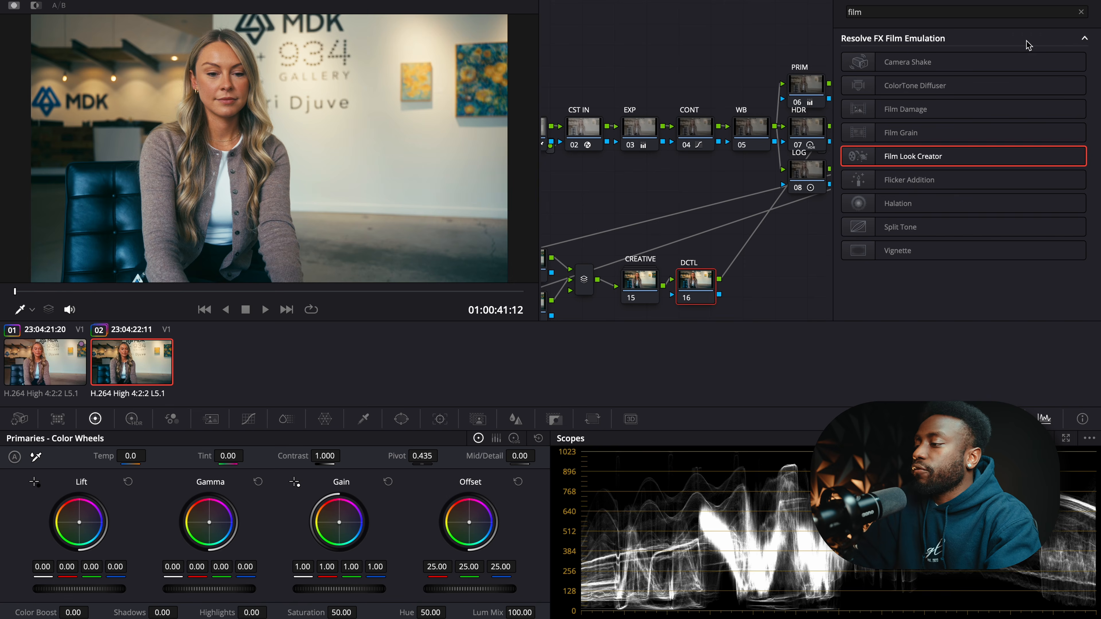
- Apply a DCTL effect running IC_Saturator_V2_2 to the DCTL node
left_click(1081, 12)
type("dct")
left_click_drag(923, 64, 696, 284)
left_click(958, 58)
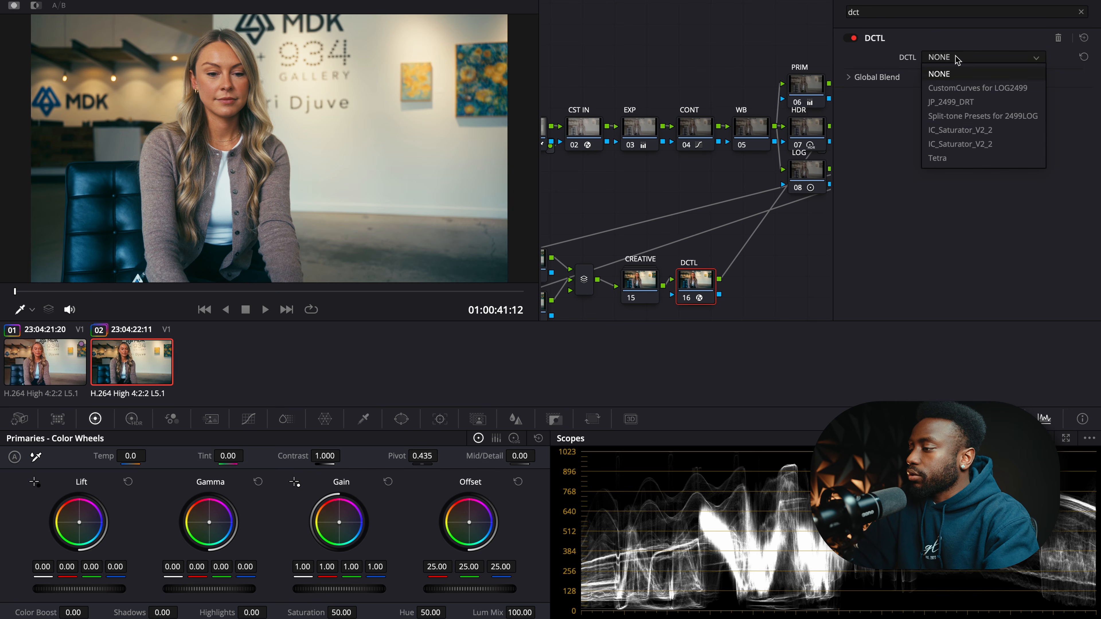
left_click(968, 131)
- Tune the saturator to Saturation 1.147, Subtractive 0.636 with curve enabled, and compare
left_click_drag(967, 74, 970, 82)
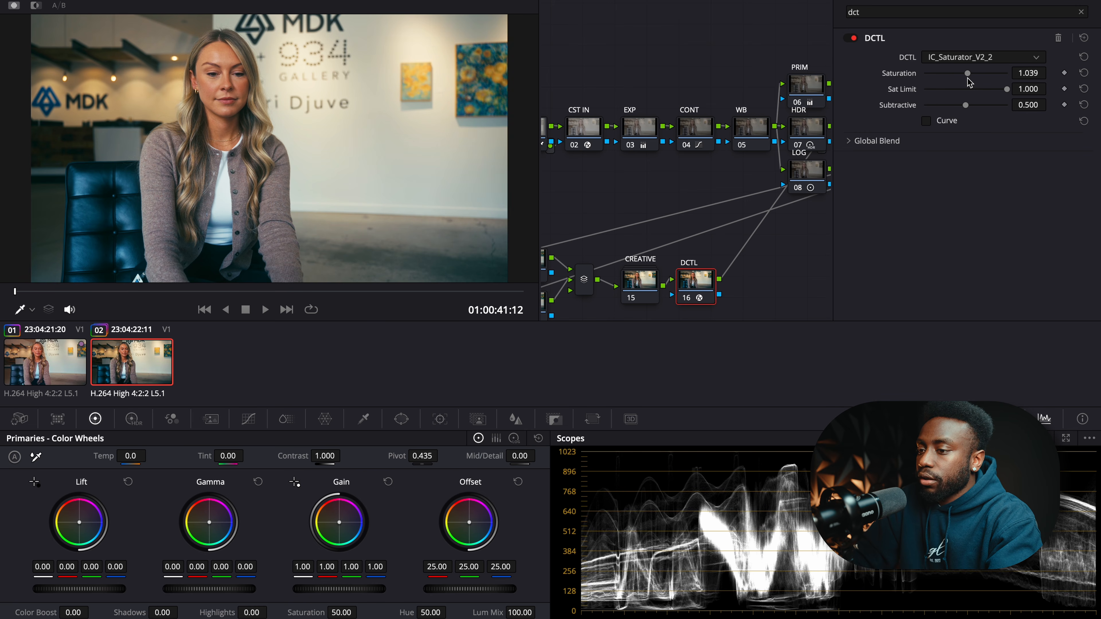
left_click(926, 121)
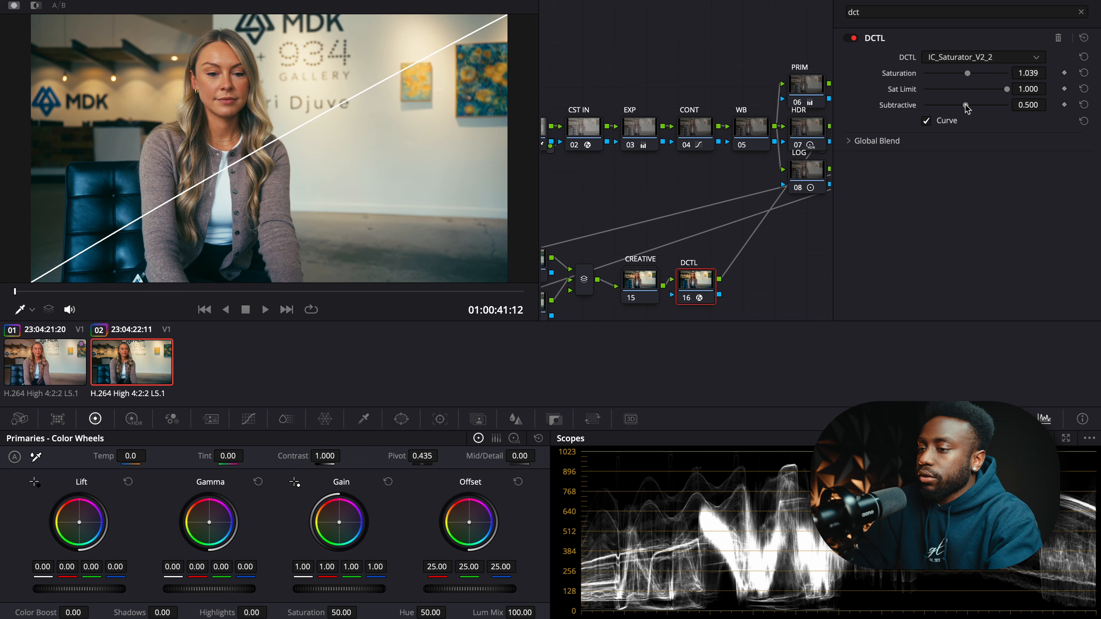
left_click_drag(978, 107, 976, 79)
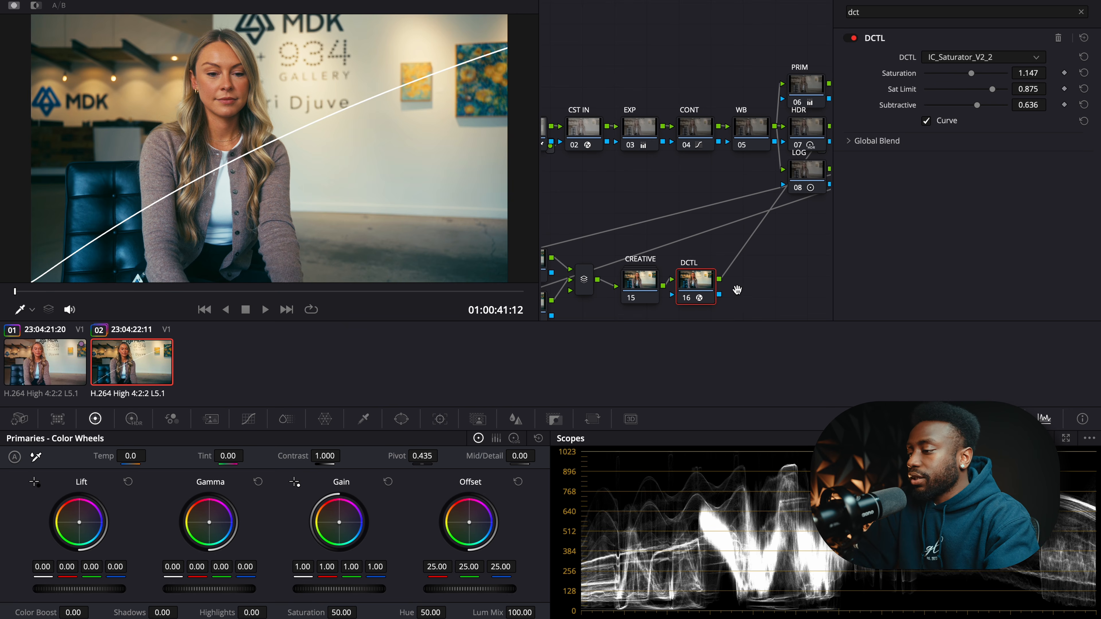
key("super+d")
key("super+d")
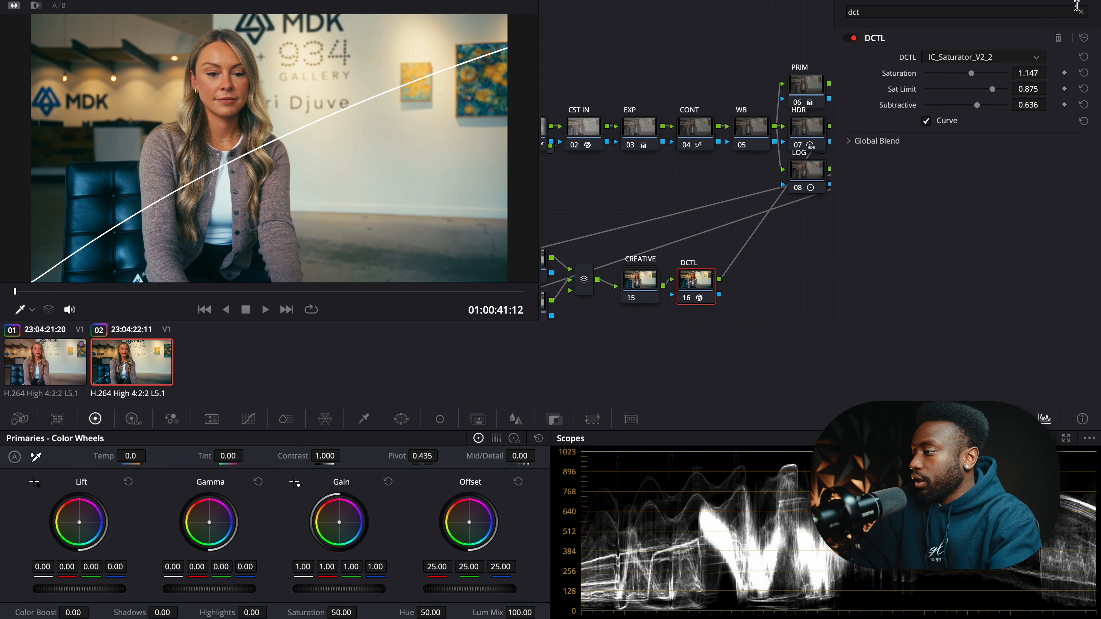
left_click(1082, 13)
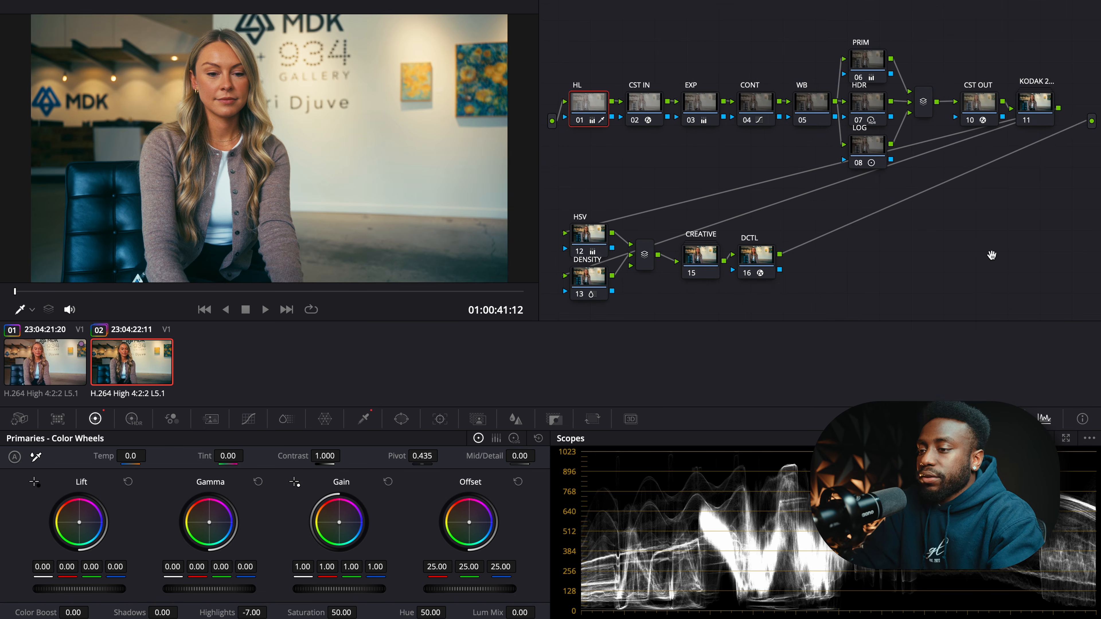
key("shift+d")
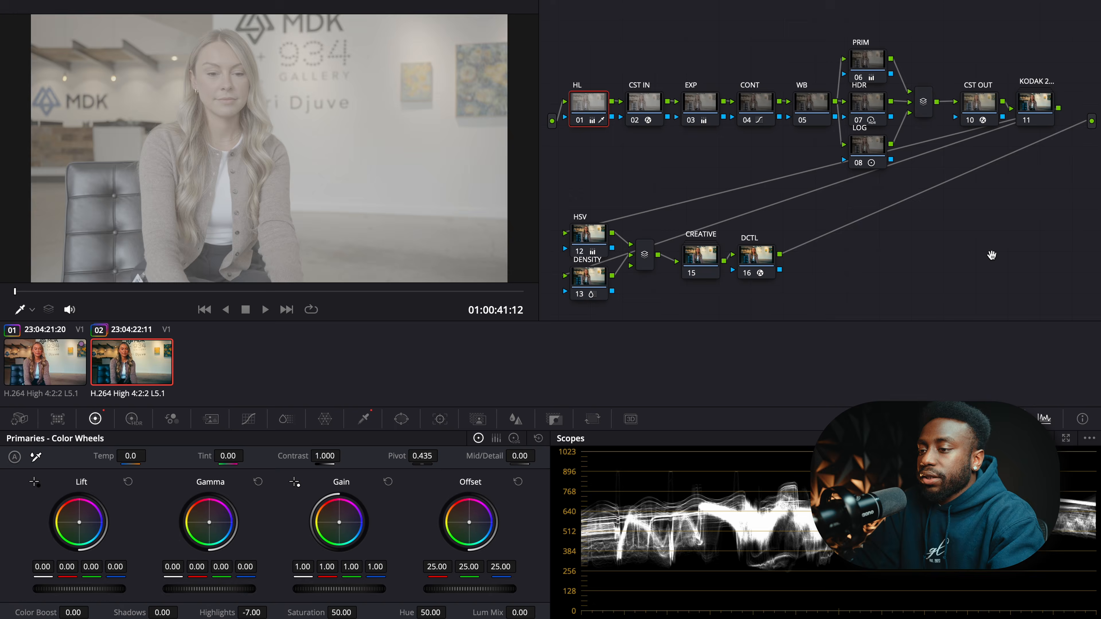
key("shift+d")
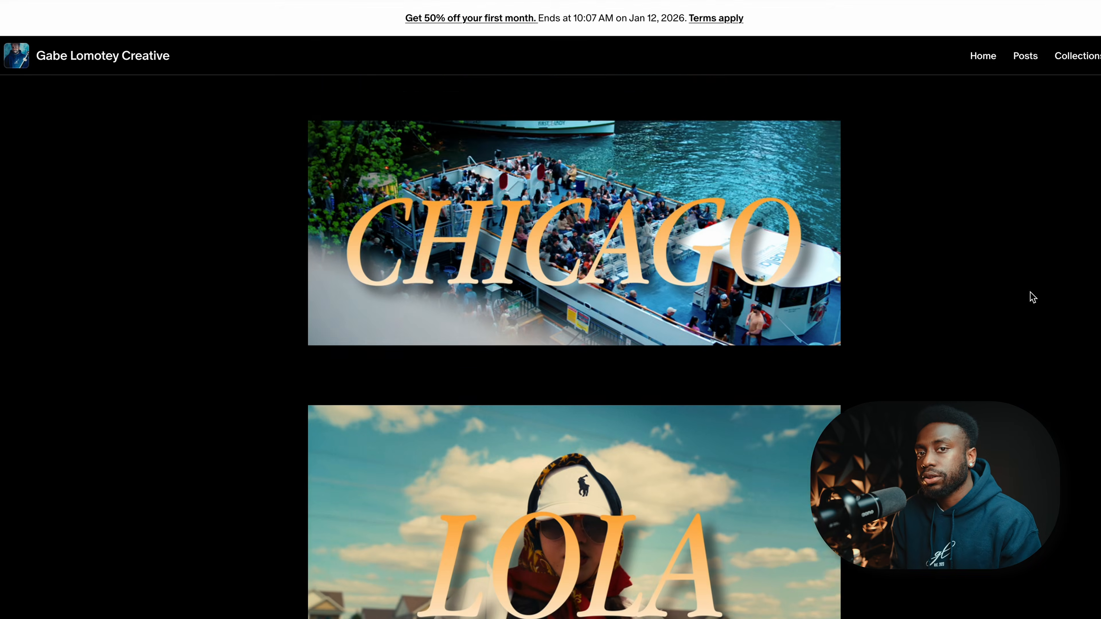
scroll(1033, 298, "down", 10)
scroll(1033, 297, "down", 7)
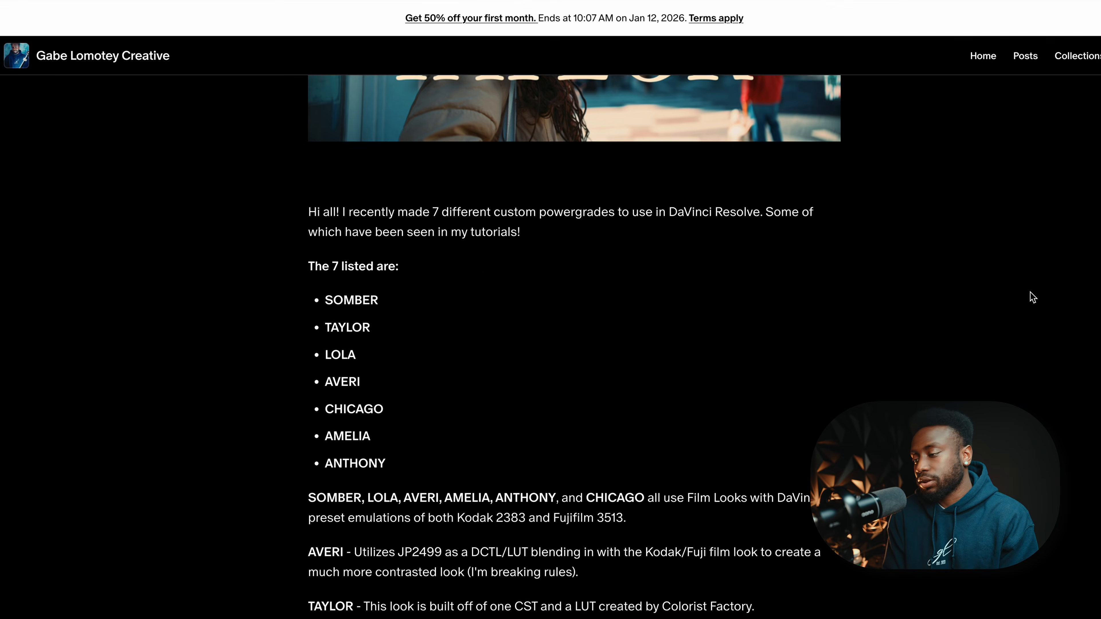